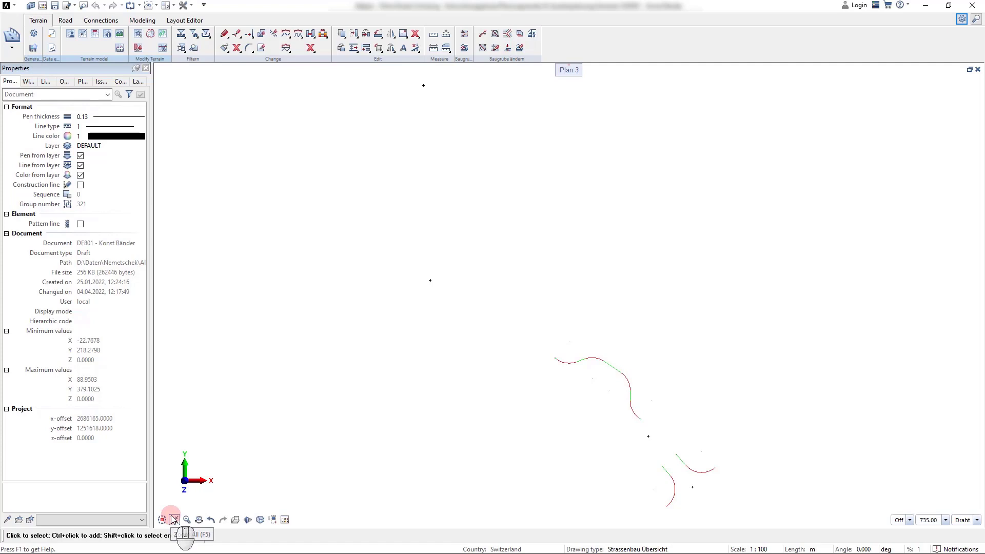
- Switch the ribbon from the Terrain tab to the Road tab
{"action": "left_click", "coordinate": [205, 482]}
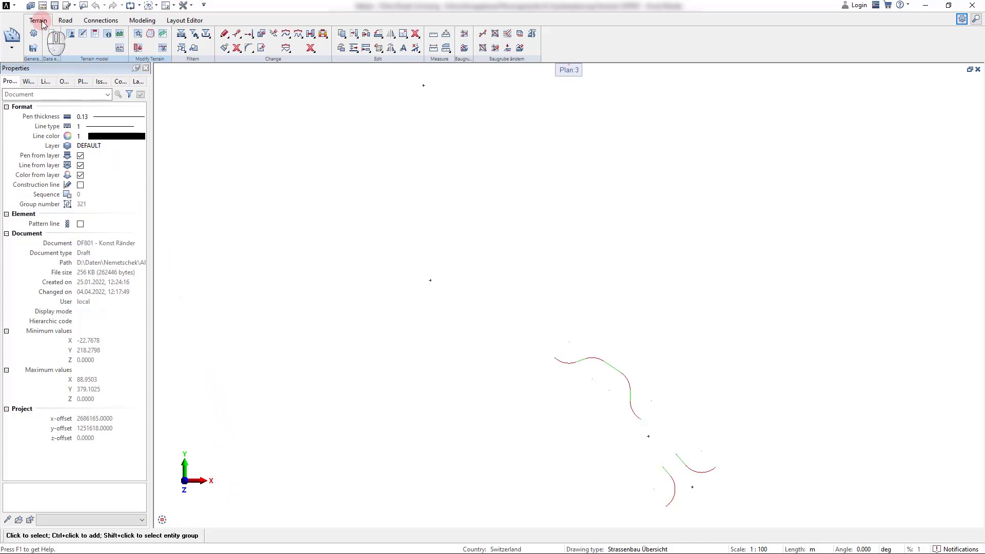
{"action": "left_click", "coordinate": [64, 20]}
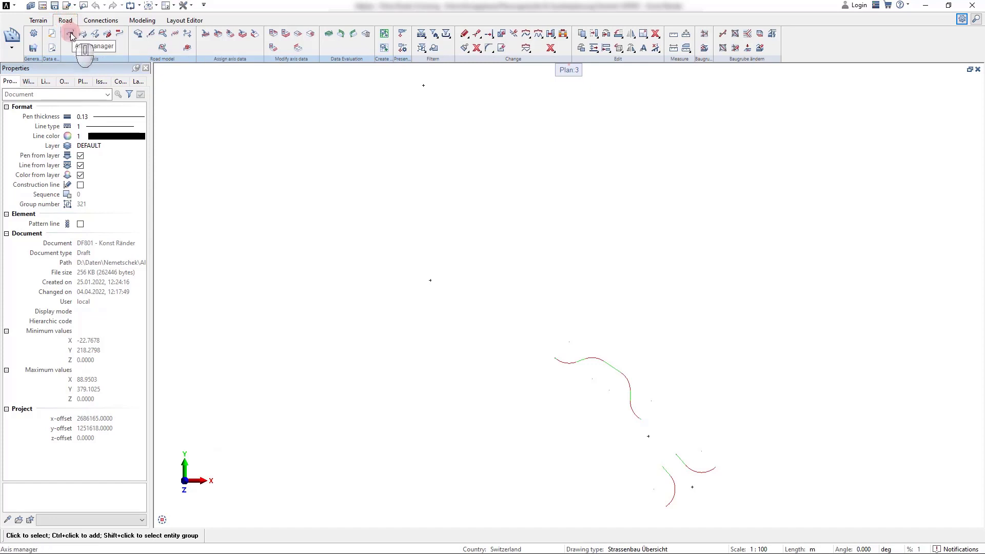
- Create main axis 'Achse 1' on surface model Wallisellen komplett with Auto equidistance on
{"action": "left_click", "coordinate": [71, 37]}
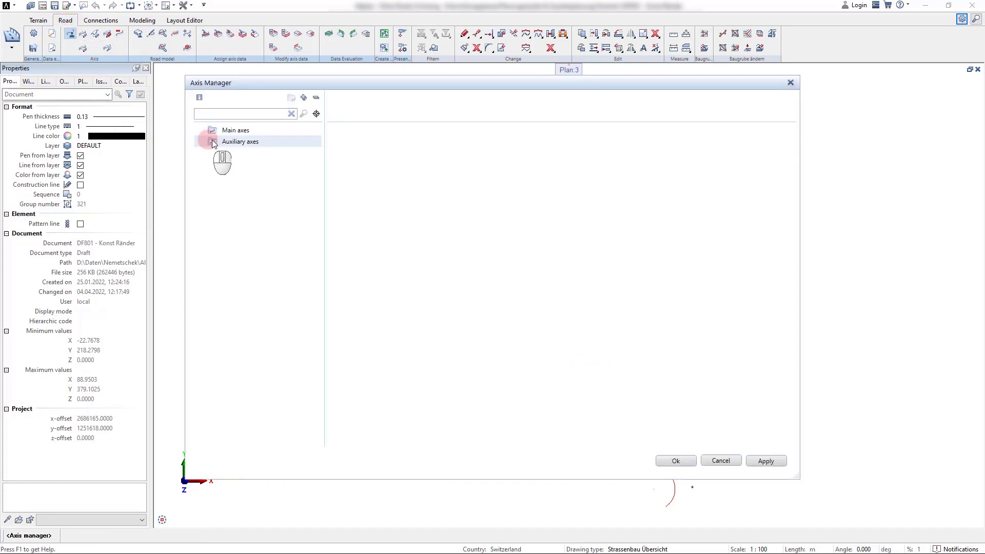
{"action": "right_click", "coordinate": [232, 130]}
{"action": "left_click", "coordinate": [257, 139]}
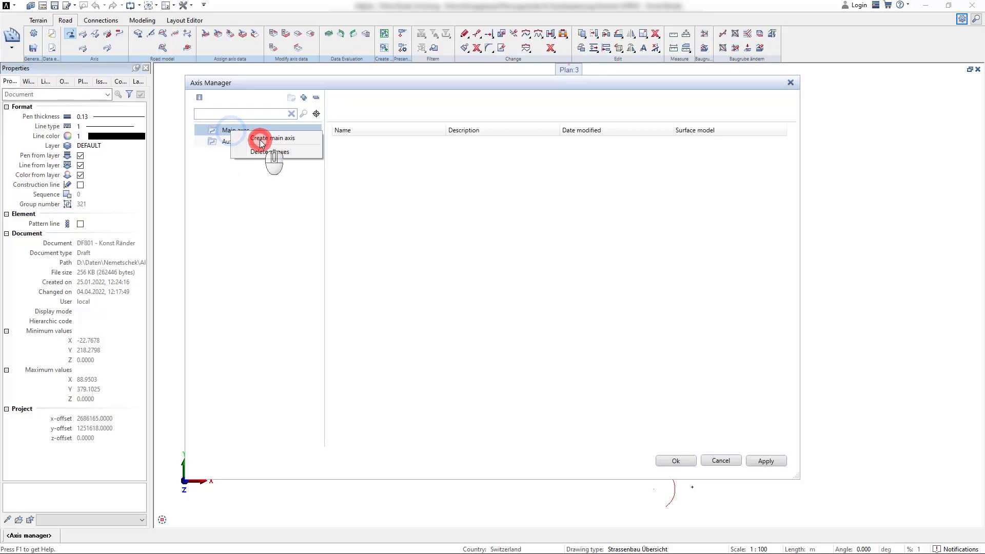
{"action": "left_click", "coordinate": [491, 140]}
{"action": "left_click_drag", "start_coordinate": [492, 140], "coordinate": [439, 141]}
{"action": "type", "text": "Achse 1"}
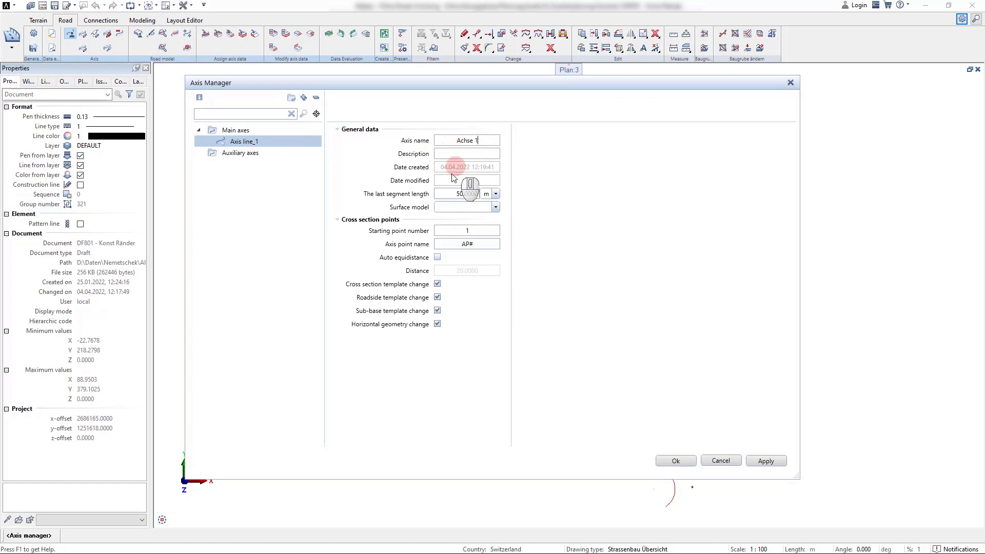
{"action": "left_click", "coordinate": [496, 208]}
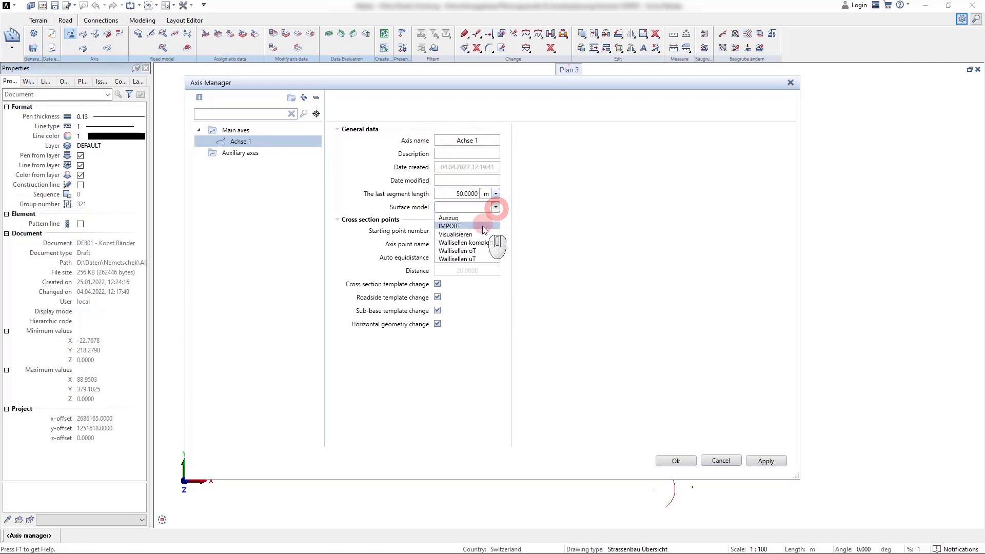
{"action": "left_click", "coordinate": [477, 243]}
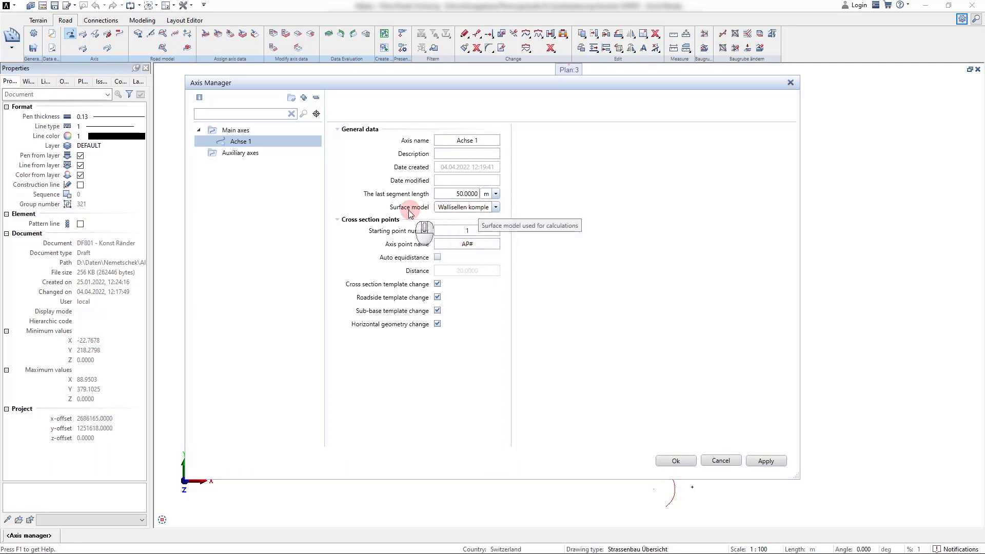
{"action": "left_click", "coordinate": [437, 257]}
{"action": "left_click", "coordinate": [674, 461]}
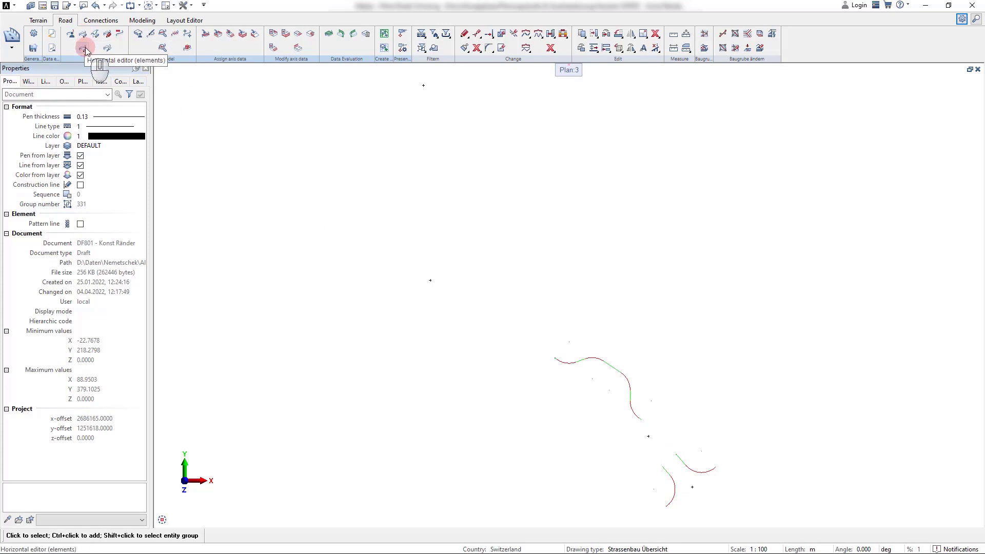
- Start a tangent polygon drawing for Achse 1 in the horizontal editor
{"action": "left_click", "coordinate": [83, 36]}
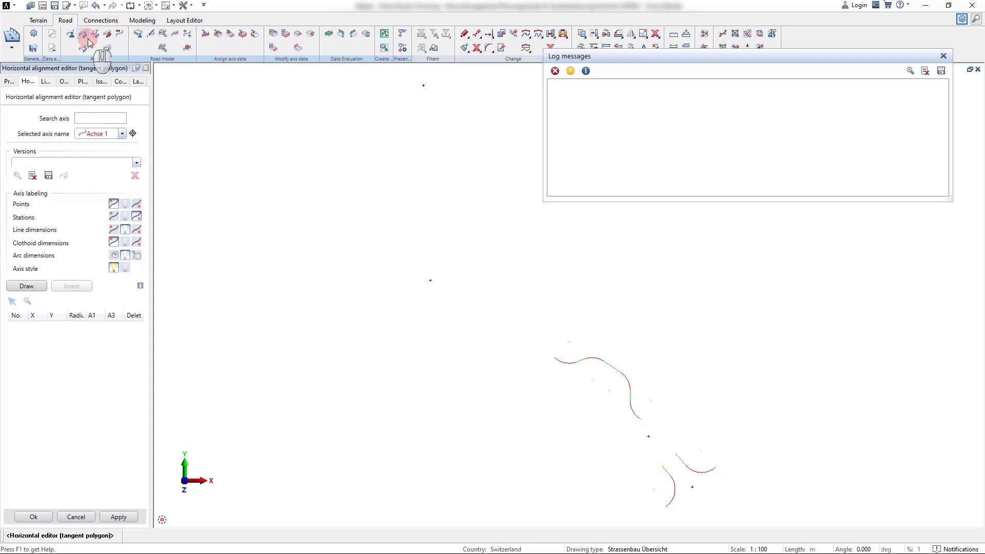
{"action": "left_click", "coordinate": [102, 132]}
{"action": "left_click", "coordinate": [103, 136]}
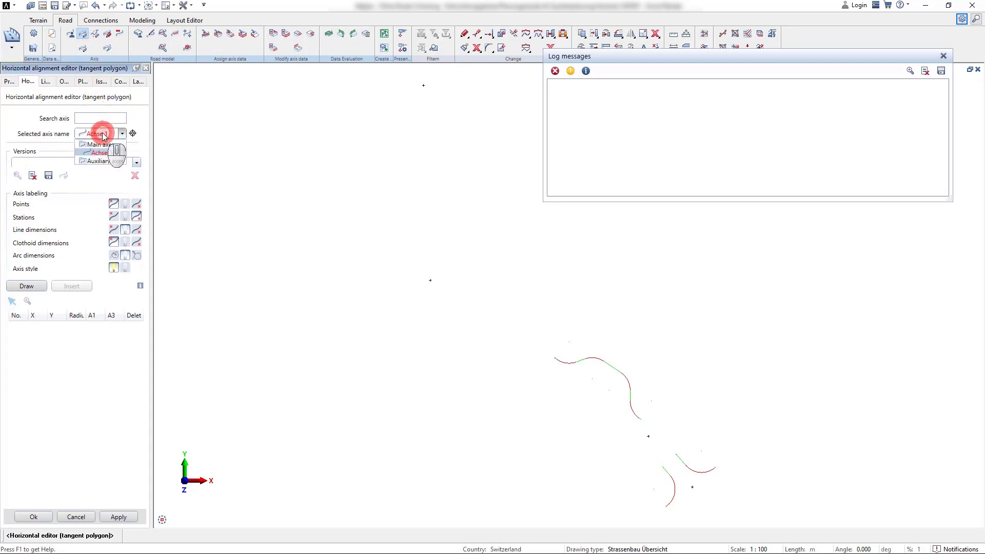
{"action": "left_click", "coordinate": [103, 135]}
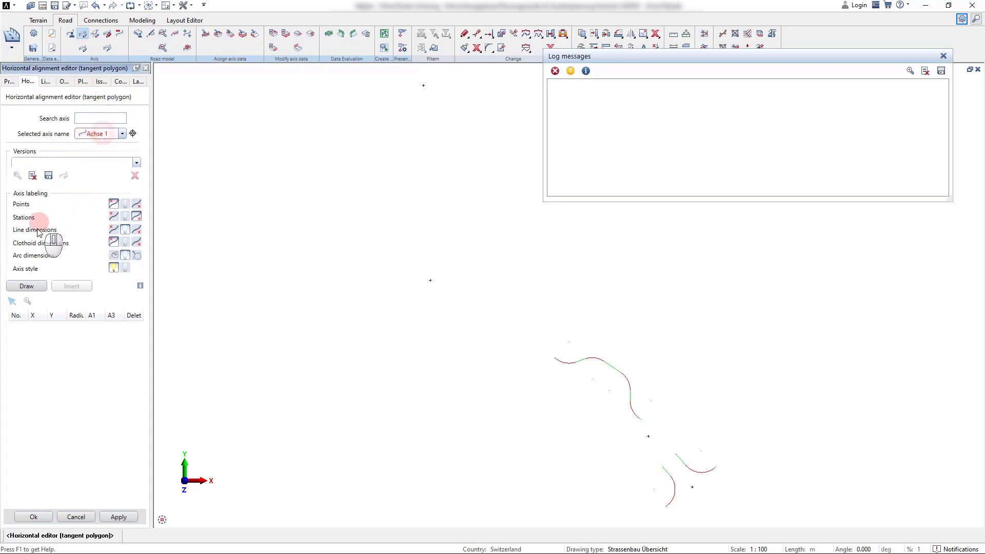
{"action": "left_click", "coordinate": [24, 282]}
{"action": "left_click", "coordinate": [23, 284]}
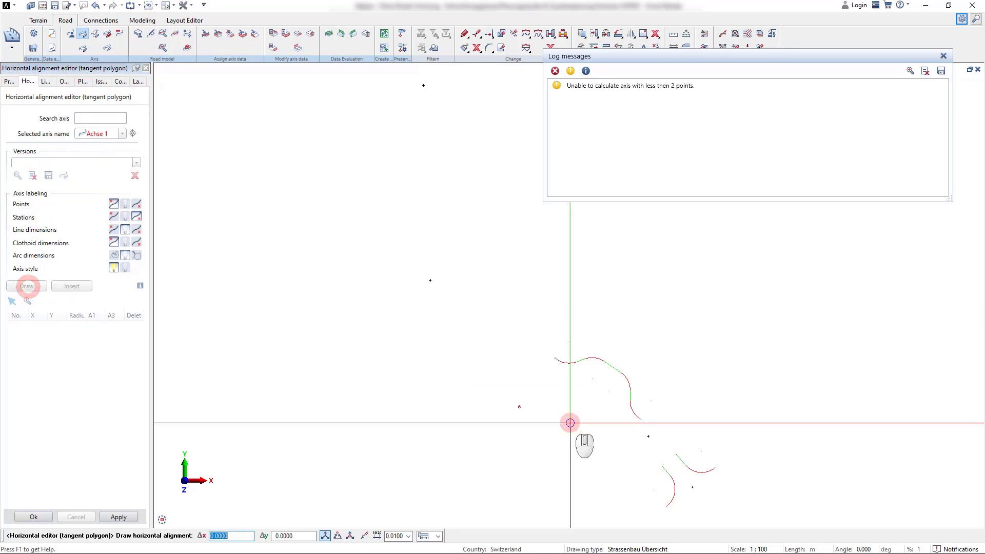
- Place four tangent points across the plan and finish the polygon
{"action": "left_click", "coordinate": [692, 487]}
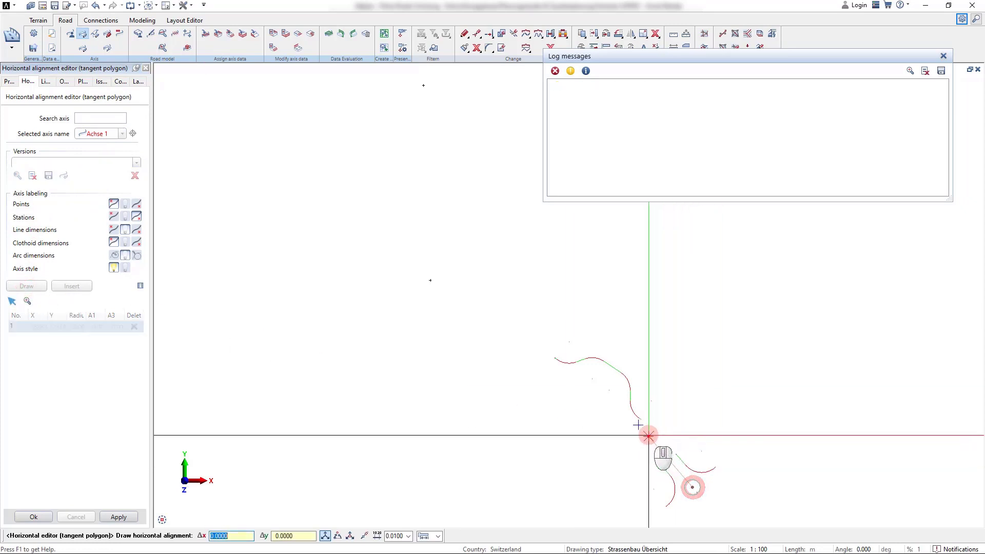
{"action": "left_click", "coordinate": [647, 435]}
{"action": "left_click", "coordinate": [432, 282]}
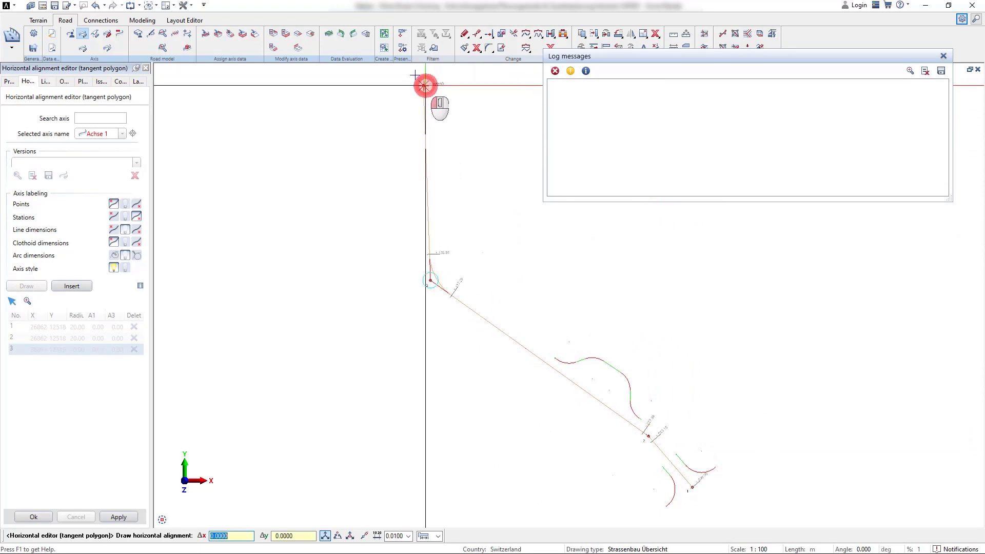
{"action": "left_click", "coordinate": [425, 85]}
{"action": "right_click", "coordinate": [387, 103]}
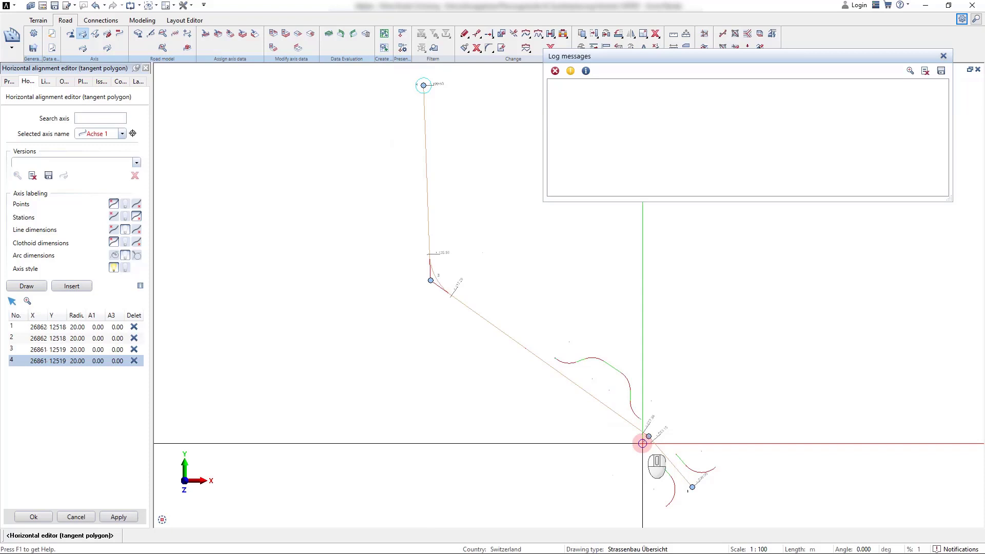
{"action": "scroll", "coordinate": [648, 435], "scroll_direction": "up", "scroll_amount": 2}
{"action": "scroll", "coordinate": [658, 422], "scroll_direction": "up", "scroll_amount": 2}
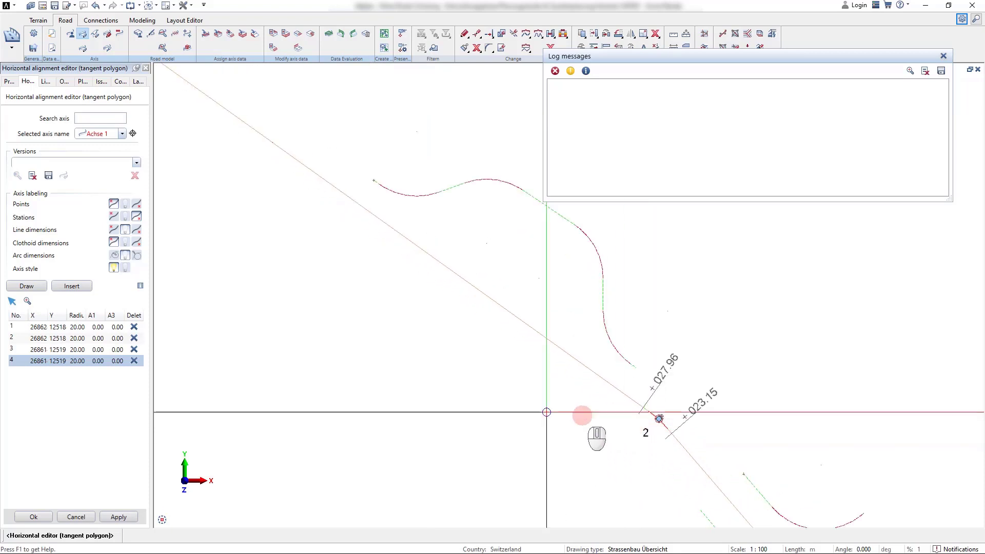
- Set 50 m radii at tangent points 2 and 3 and change station label display
{"action": "left_click", "coordinate": [78, 338]}
{"action": "type", "text": "50"}
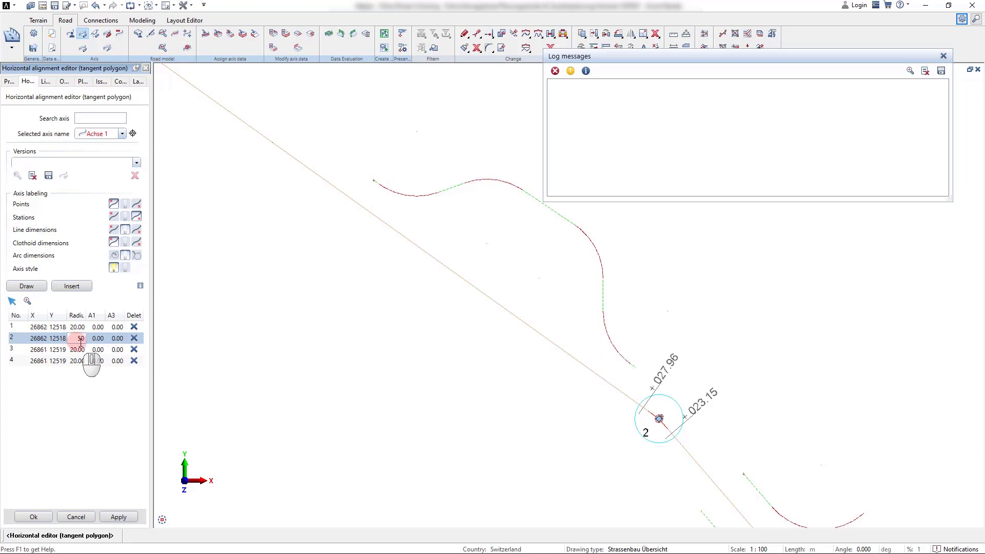
{"action": "left_click", "coordinate": [83, 349]}
{"action": "type", "text": "50"}
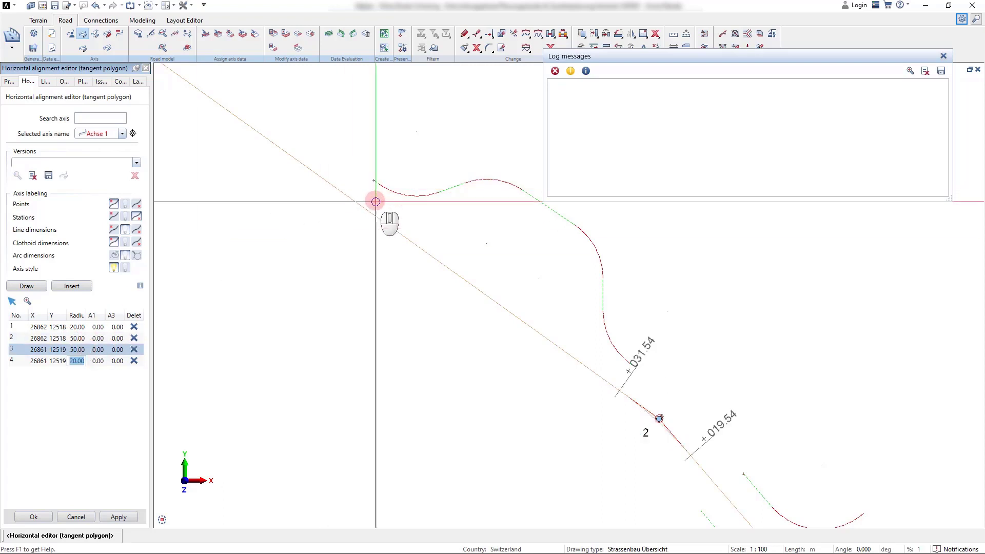
{"action": "scroll", "coordinate": [395, 288], "scroll_direction": "down", "scroll_amount": 4}
{"action": "scroll", "coordinate": [392, 297], "scroll_direction": "down", "scroll_amount": 1}
{"action": "scroll", "coordinate": [362, 262], "scroll_direction": "down", "scroll_amount": 1}
{"action": "scroll", "coordinate": [271, 132], "scroll_direction": "up", "scroll_amount": 2}
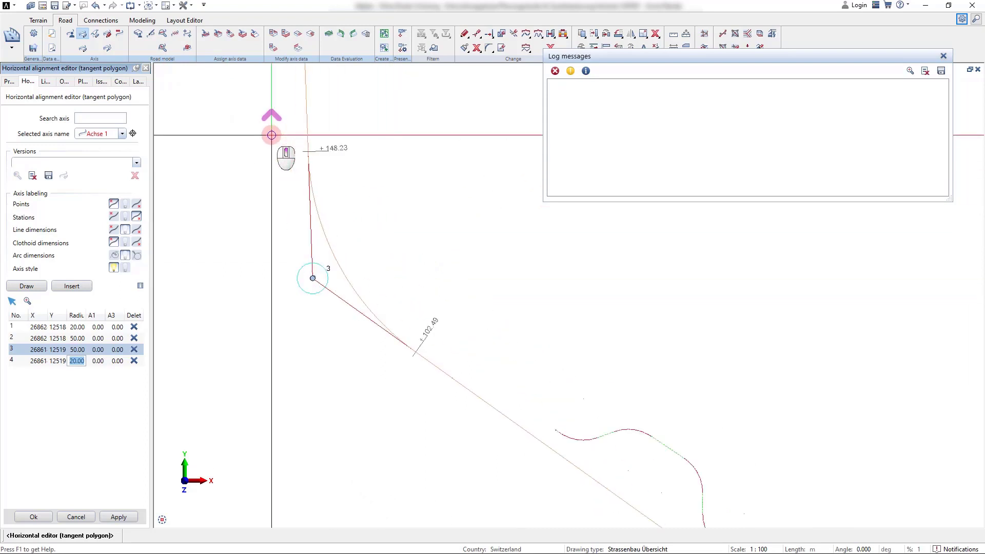
{"action": "scroll", "coordinate": [297, 187], "scroll_direction": "up", "scroll_amount": 1}
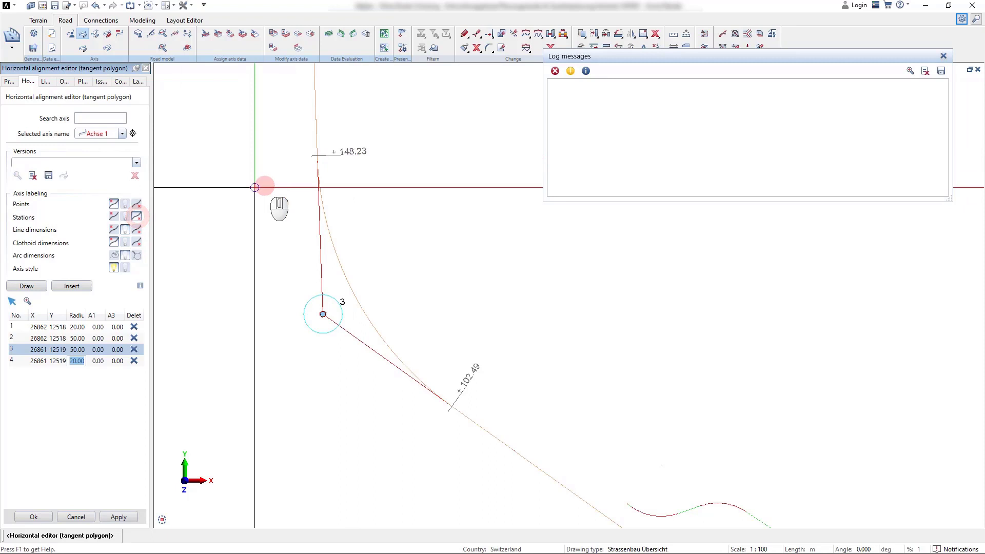
{"action": "left_click", "coordinate": [116, 218]}
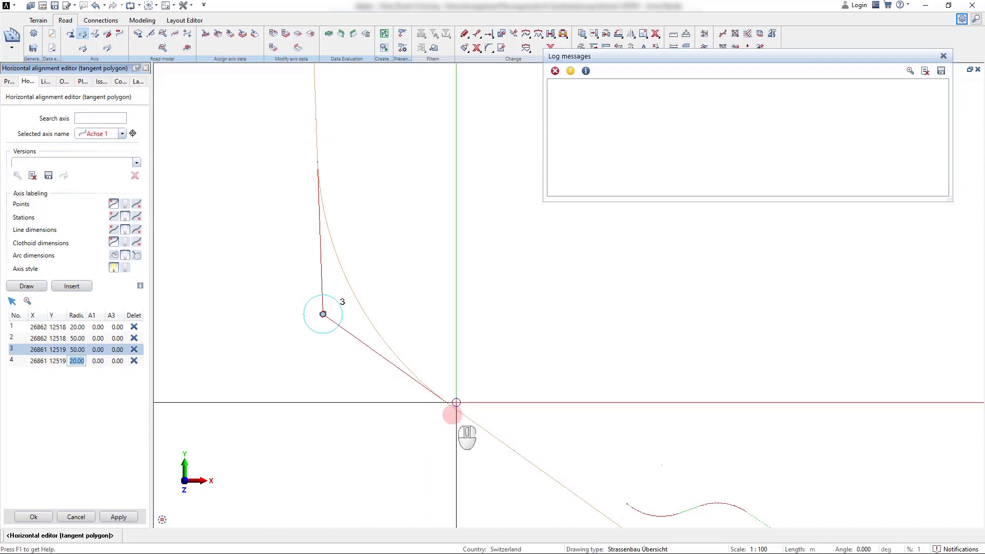
{"action": "left_click", "coordinate": [136, 216]}
{"action": "type", "text": "30"}
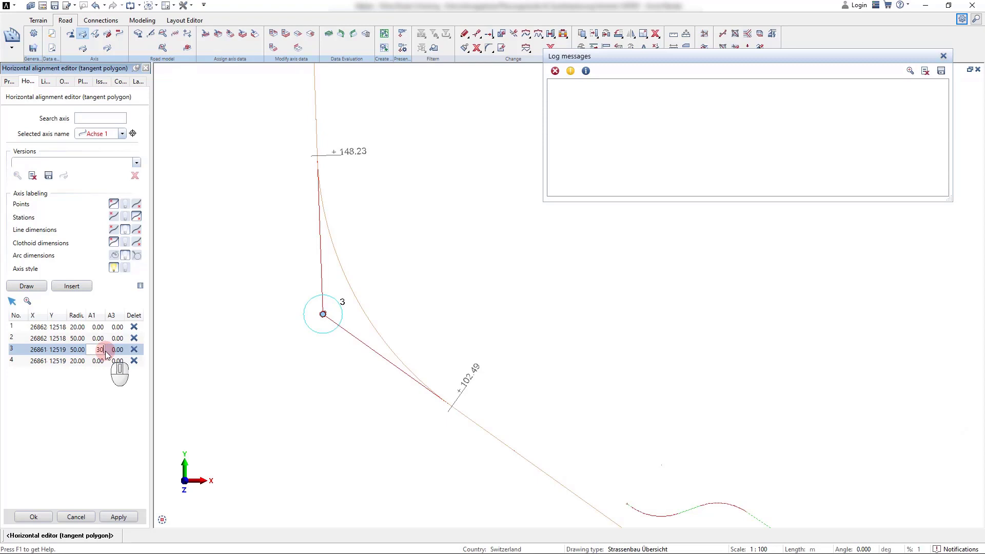
- Give point 3 clothoid parameter 30, show clothoid dimensions, keep line dimensions hidden
{"action": "key", "text": "Return"}
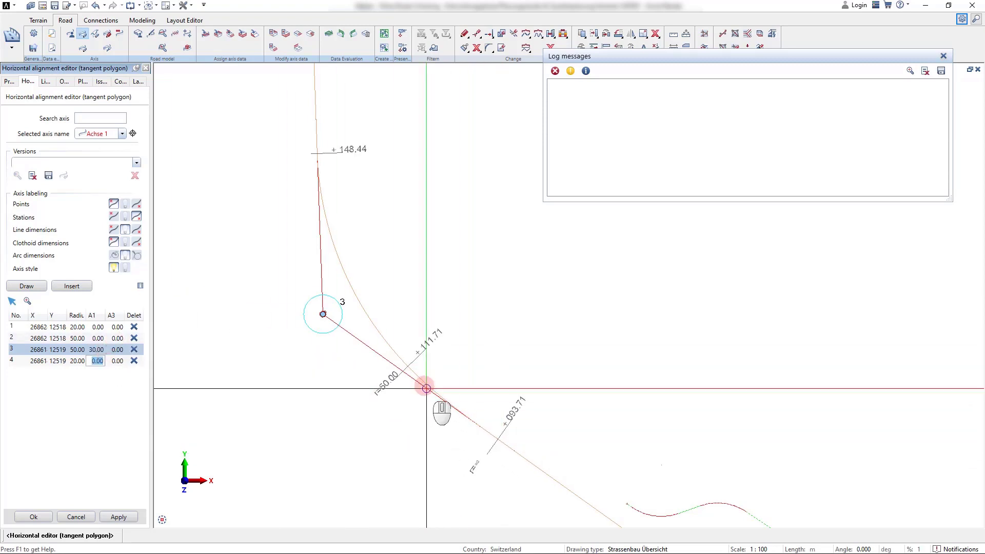
{"action": "left_click", "coordinate": [136, 243]}
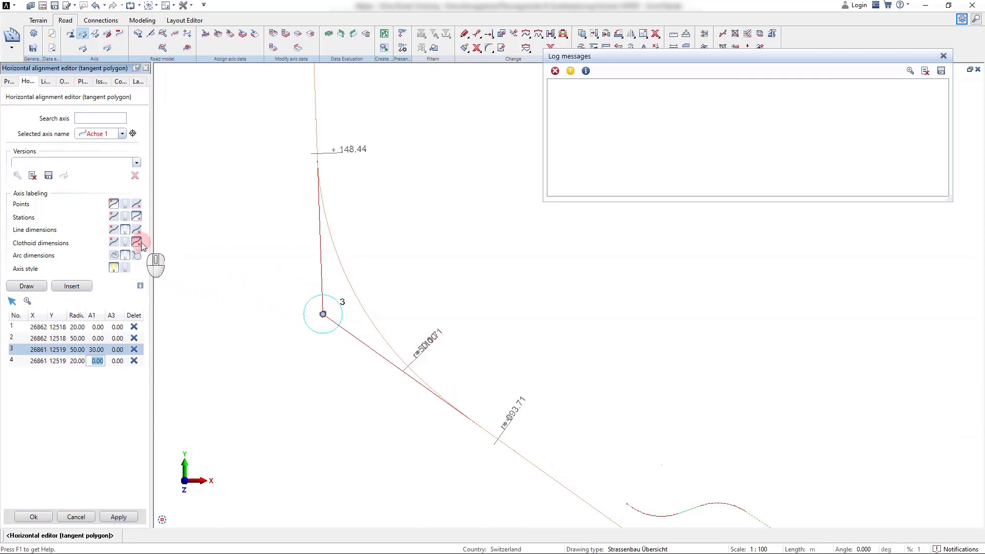
{"action": "left_click", "coordinate": [113, 242]}
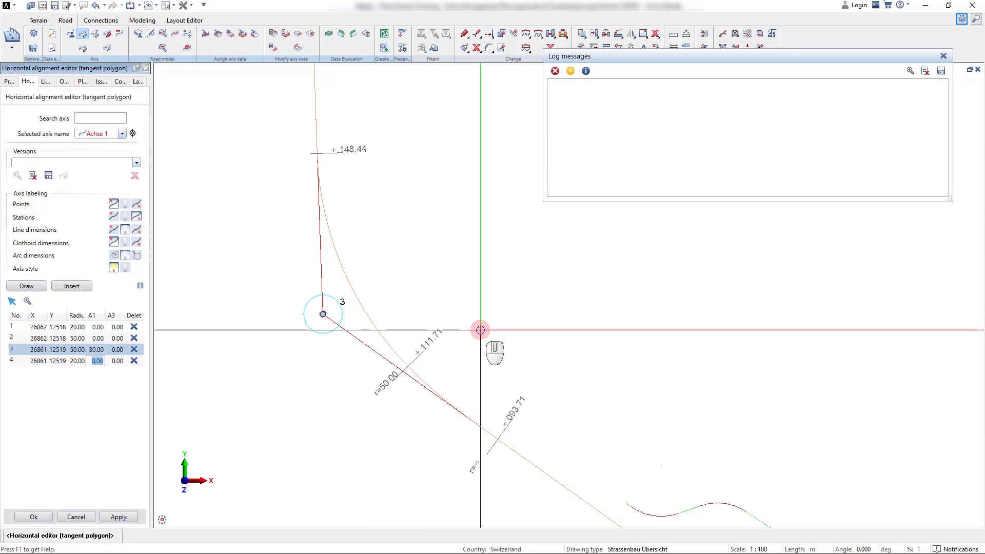
{"action": "scroll", "coordinate": [329, 276], "scroll_direction": "down", "scroll_amount": 2}
{"action": "scroll", "coordinate": [327, 266], "scroll_direction": "down", "scroll_amount": 2}
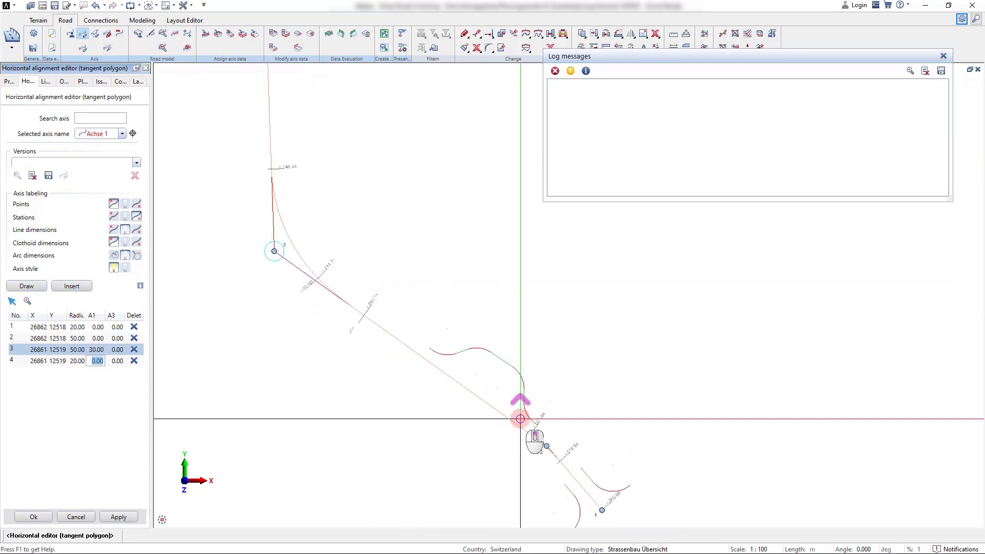
{"action": "scroll", "coordinate": [411, 314], "scroll_direction": "up", "scroll_amount": 2}
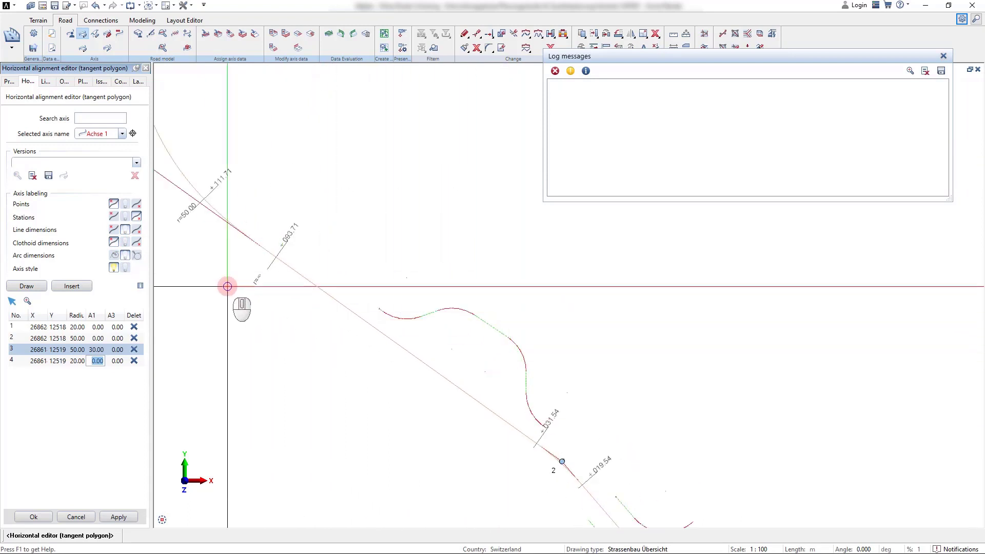
{"action": "left_click", "coordinate": [138, 230]}
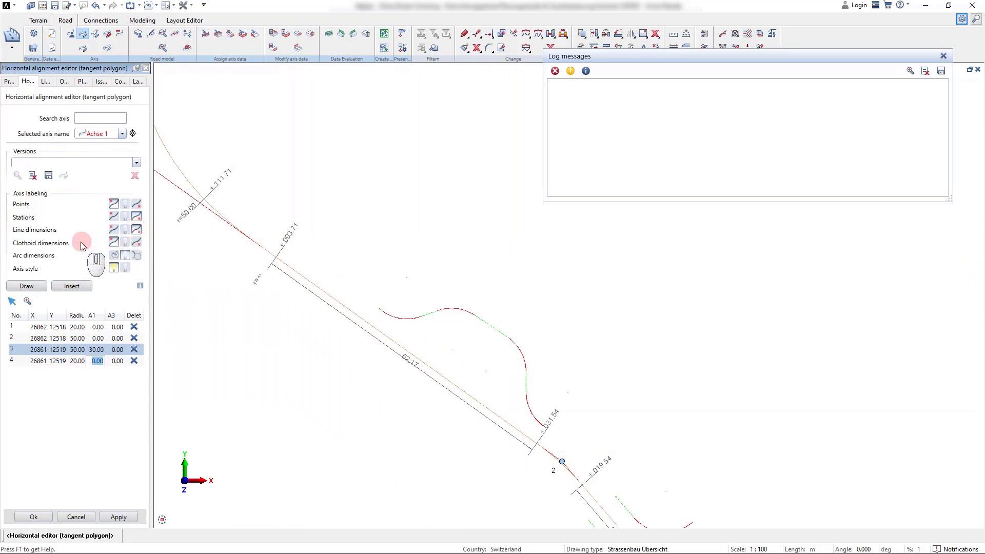
{"action": "left_click", "coordinate": [127, 235]}
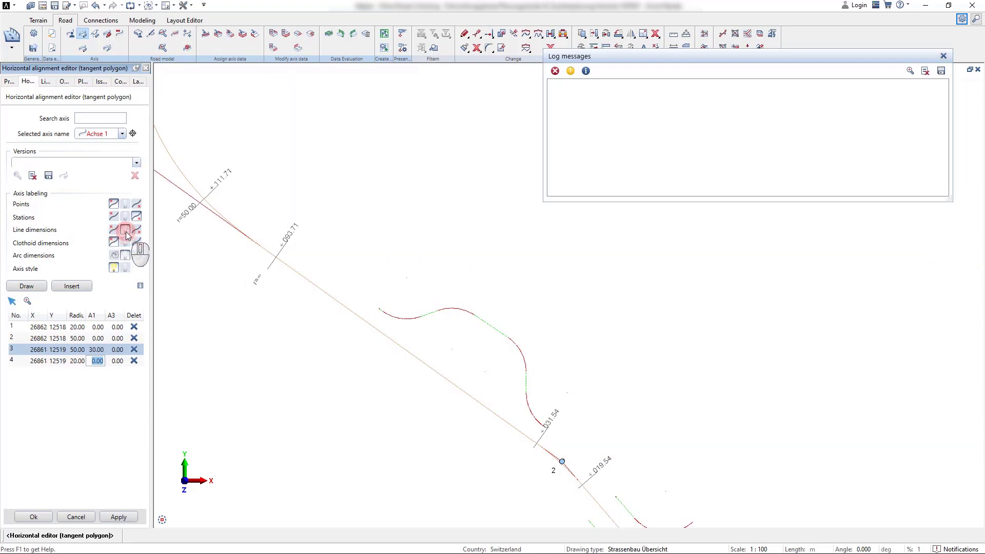
- Apply and confirm the horizontal alignment, fit the view, then pick Achse 1 for vertical editing
{"action": "left_click", "coordinate": [119, 516]}
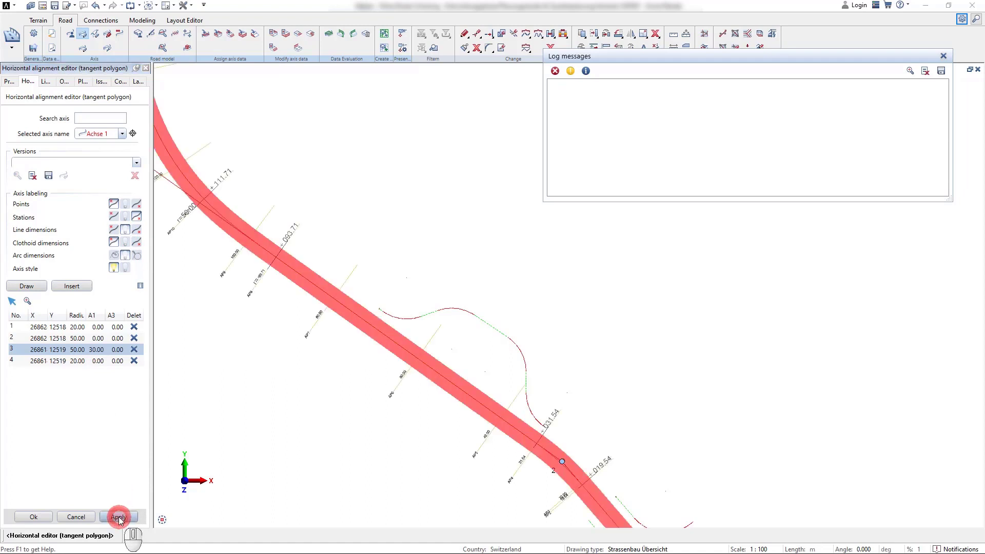
{"action": "left_click", "coordinate": [33, 516]}
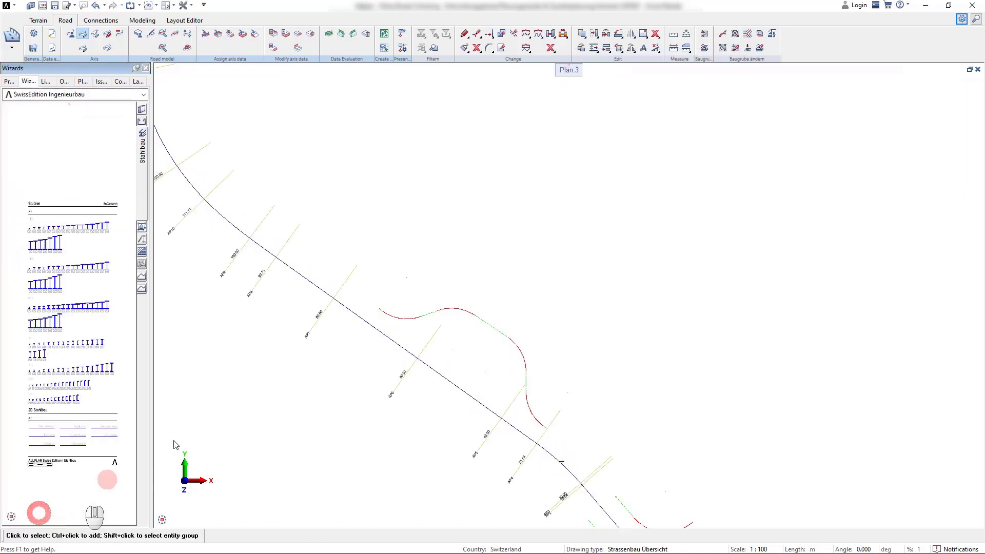
{"action": "scroll", "coordinate": [405, 326], "scroll_direction": "down", "scroll_amount": 2}
{"action": "scroll", "coordinate": [303, 149], "scroll_direction": "up", "scroll_amount": 2}
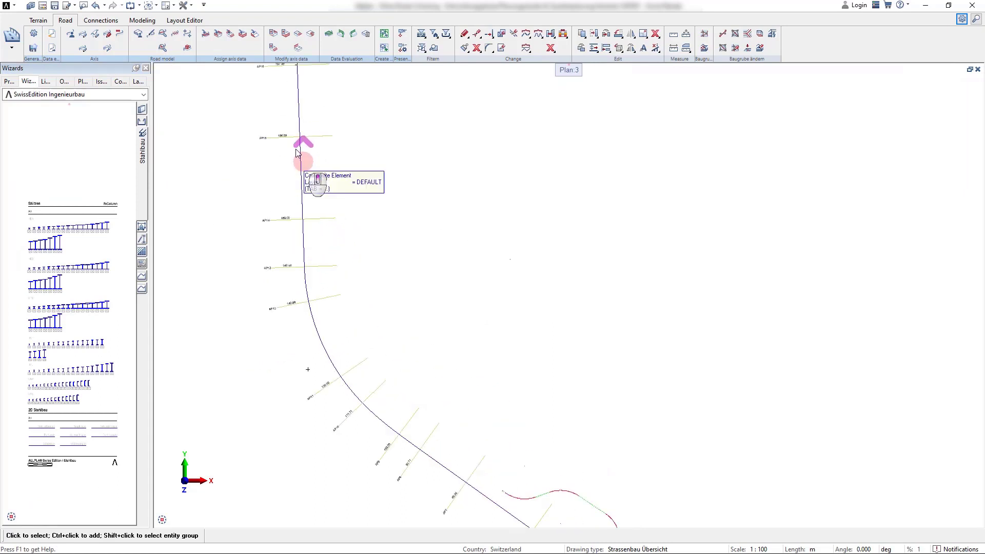
{"action": "left_click", "coordinate": [174, 518]}
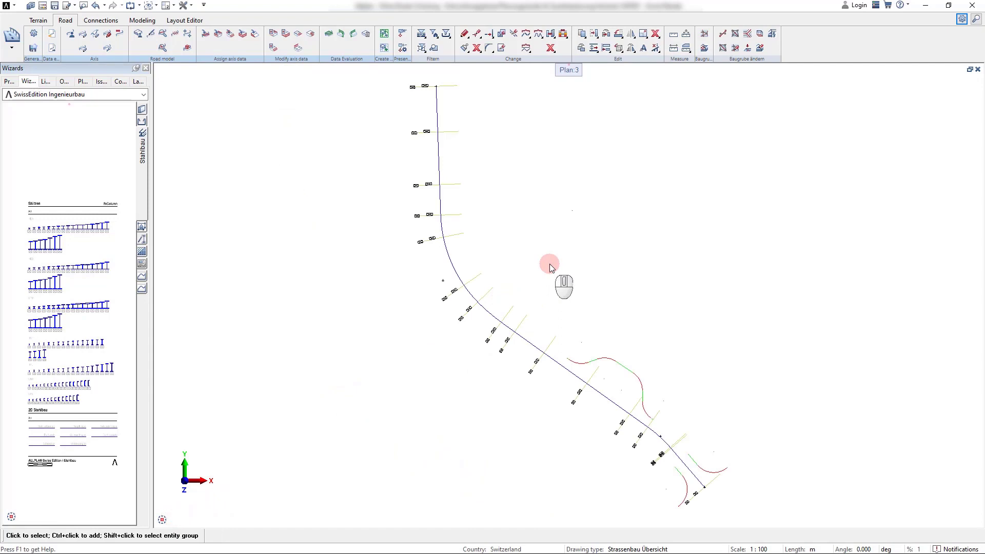
{"action": "left_click", "coordinate": [95, 36]}
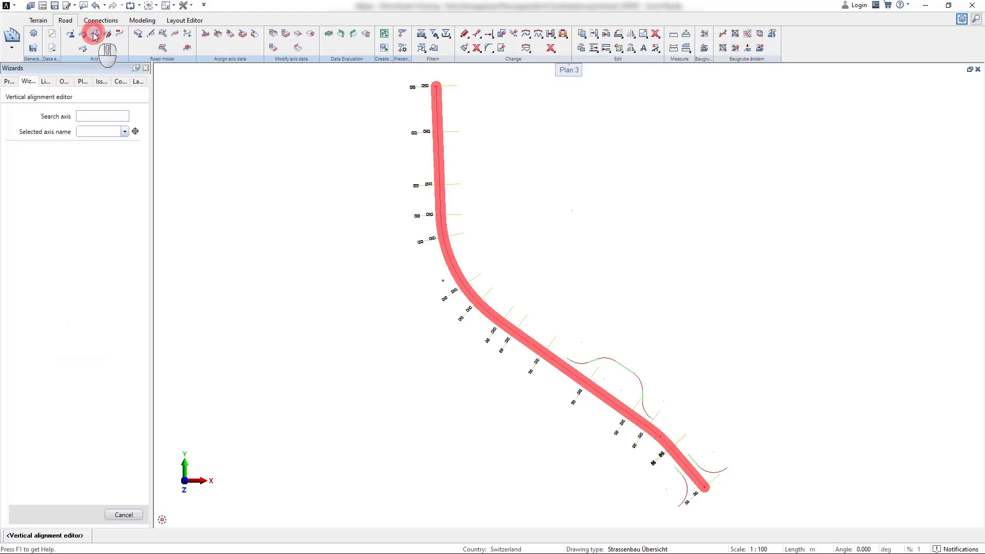
{"action": "left_click", "coordinate": [376, 204]}
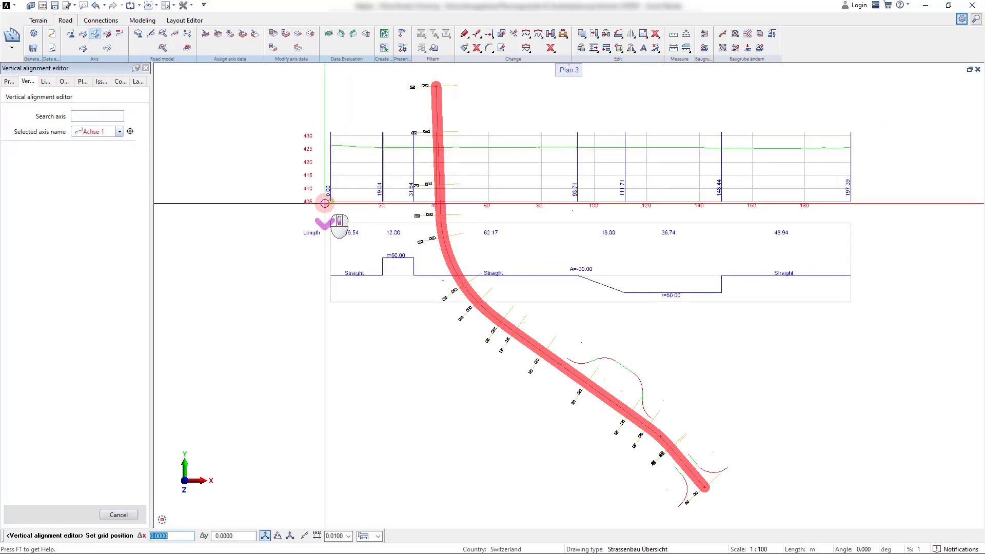
{"action": "scroll", "coordinate": [287, 230], "scroll_direction": "down", "scroll_amount": 3}
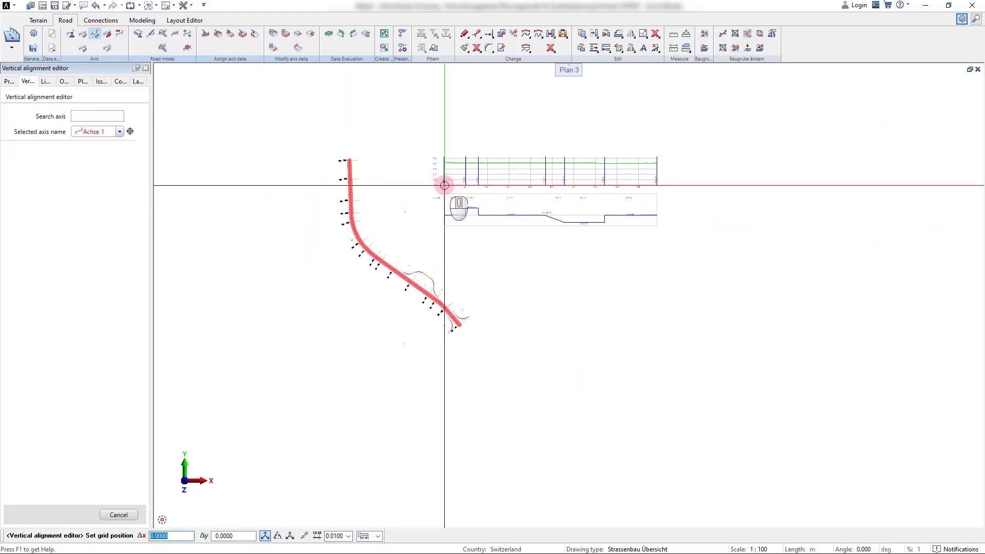
- Place the profile and pick tangent points at stations -0.05, 31.28, 148.29 and 197.18
{"action": "left_click", "coordinate": [444, 185]}
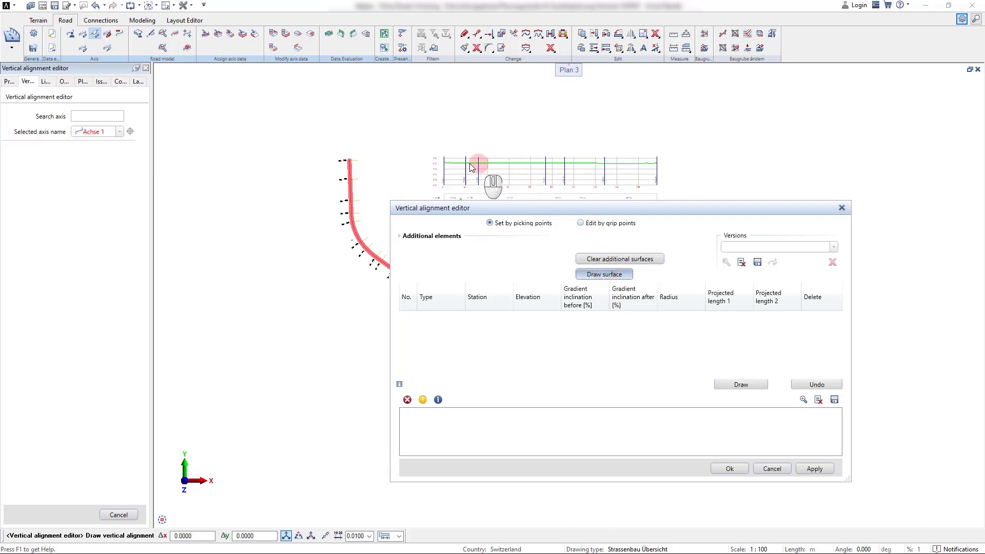
{"action": "scroll", "coordinate": [451, 165], "scroll_direction": "up", "scroll_amount": 5}
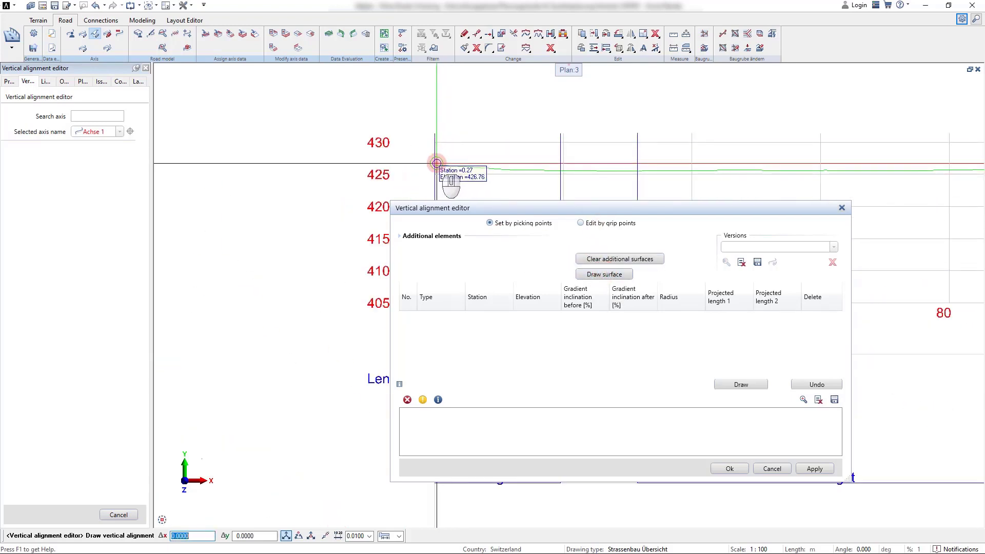
{"action": "left_click", "coordinate": [435, 166]}
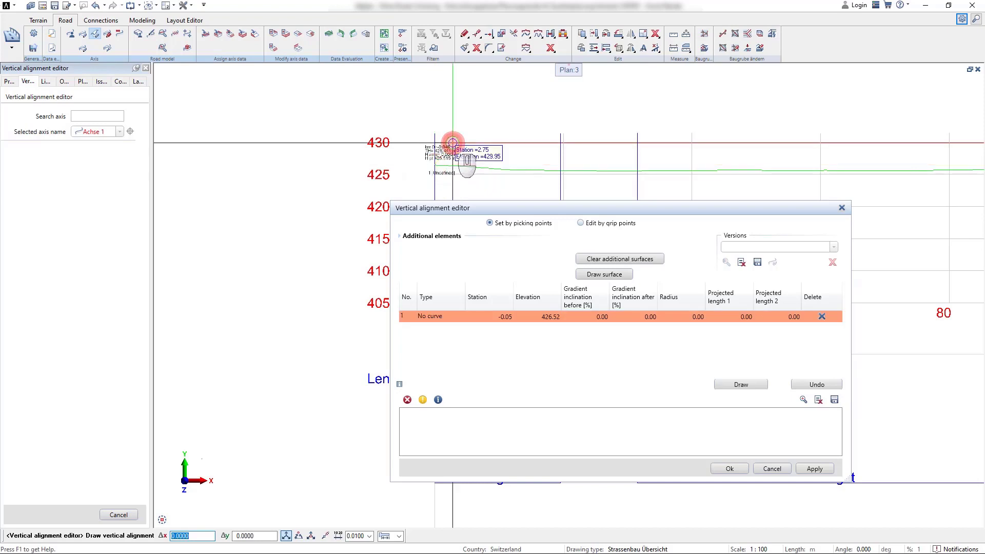
{"action": "scroll", "coordinate": [452, 144], "scroll_direction": "down", "scroll_amount": 2}
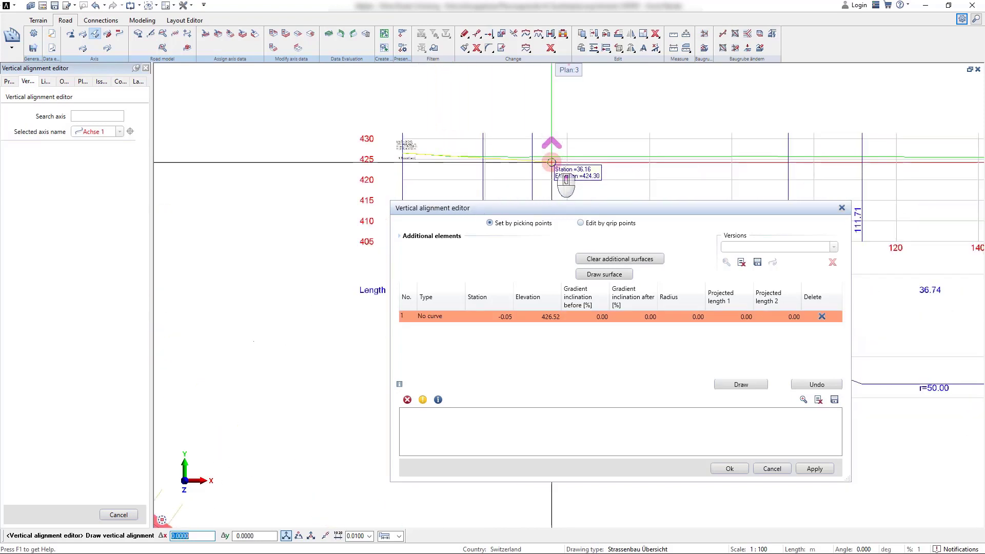
{"action": "scroll", "coordinate": [551, 163], "scroll_direction": "up", "scroll_amount": 2}
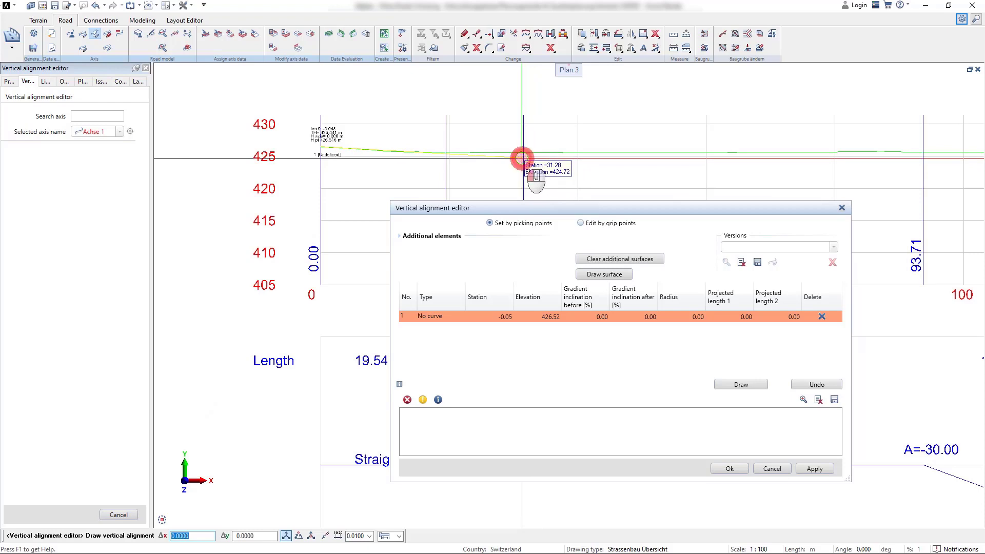
{"action": "left_click", "coordinate": [524, 159]}
{"action": "scroll", "coordinate": [523, 159], "scroll_direction": "down", "scroll_amount": 3}
{"action": "scroll", "coordinate": [490, 187], "scroll_direction": "up", "scroll_amount": 1}
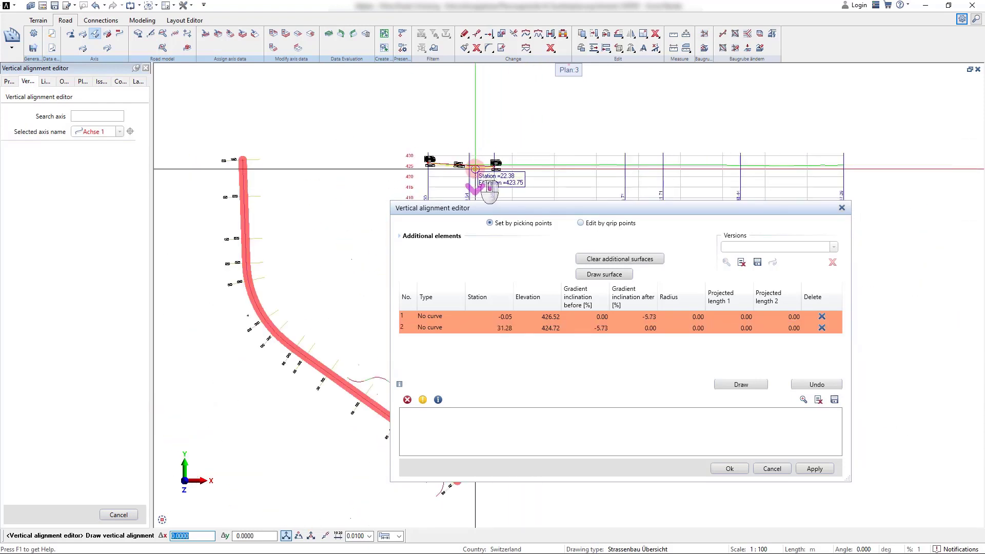
{"action": "scroll", "coordinate": [738, 161], "scroll_direction": "up", "scroll_amount": 3}
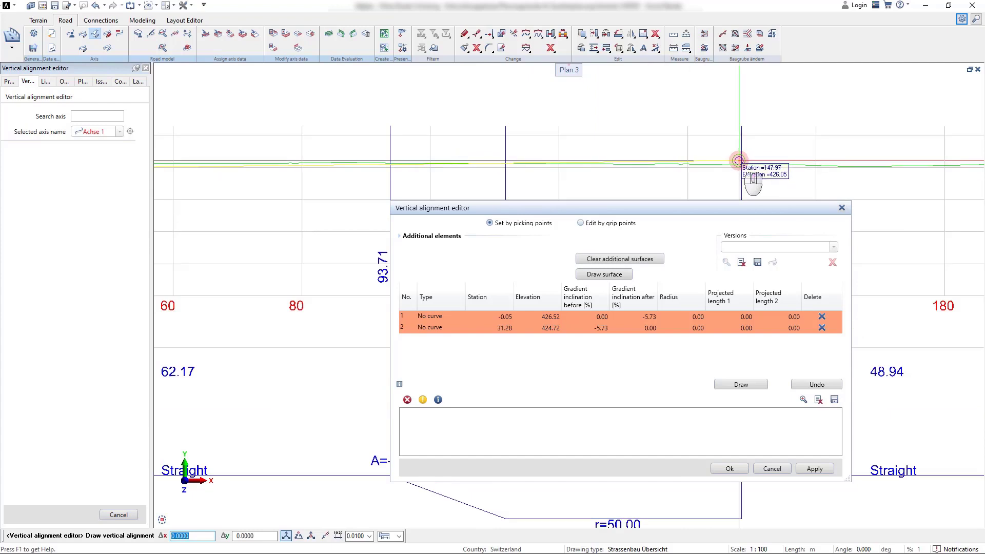
{"action": "left_click", "coordinate": [739, 160]}
{"action": "scroll", "coordinate": [741, 158], "scroll_direction": "down", "scroll_amount": 3}
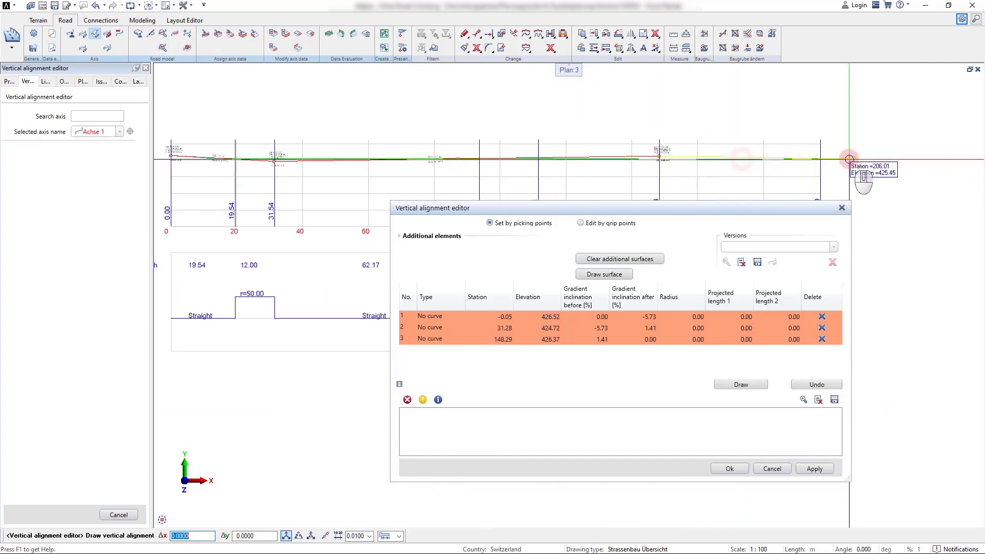
{"action": "scroll", "coordinate": [848, 159], "scroll_direction": "up", "scroll_amount": 3}
{"action": "scroll", "coordinate": [820, 165], "scroll_direction": "up", "scroll_amount": 1}
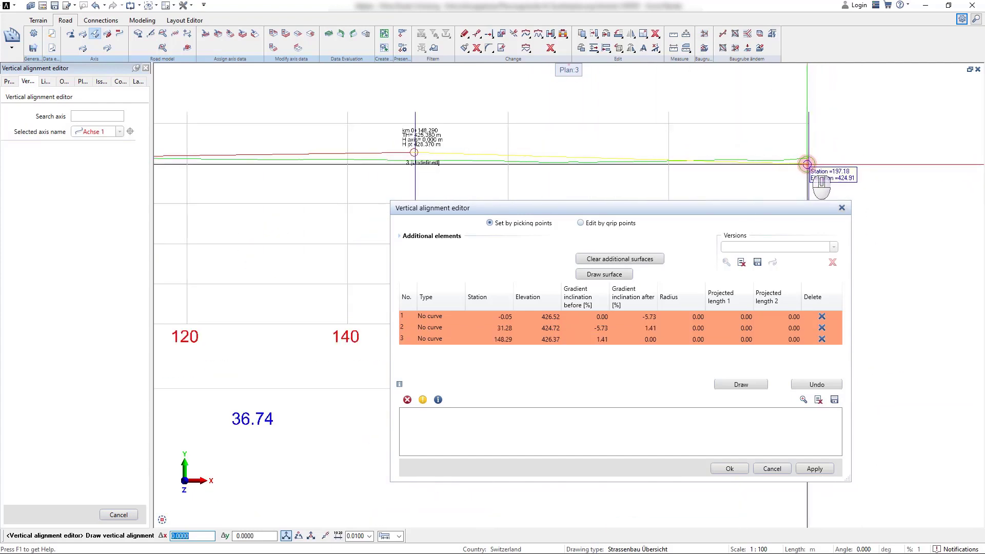
{"action": "left_click", "coordinate": [806, 163]}
{"action": "scroll", "coordinate": [804, 163], "scroll_direction": "down", "scroll_amount": 3}
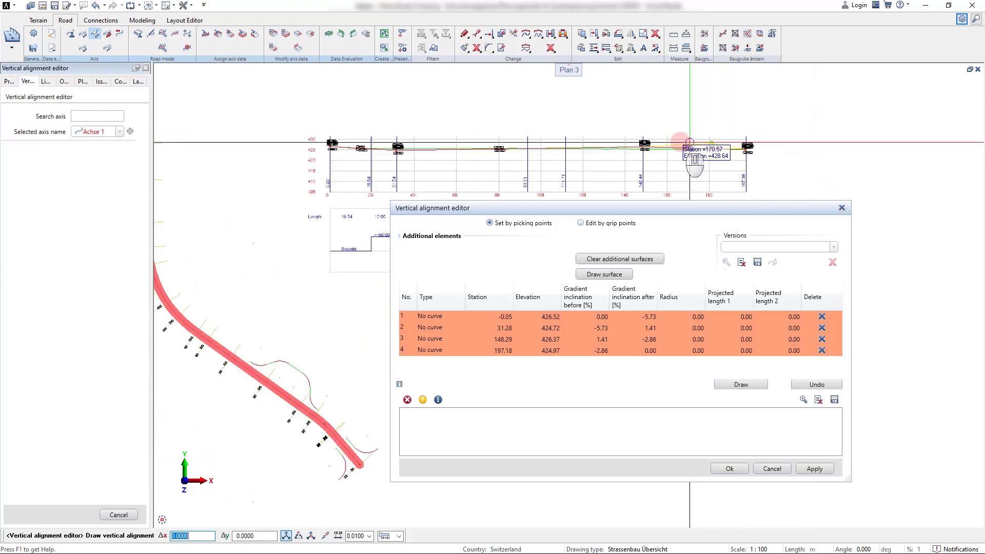
- Make vertical point 2 an arc rounding with radius -200
{"action": "left_click", "coordinate": [436, 327]}
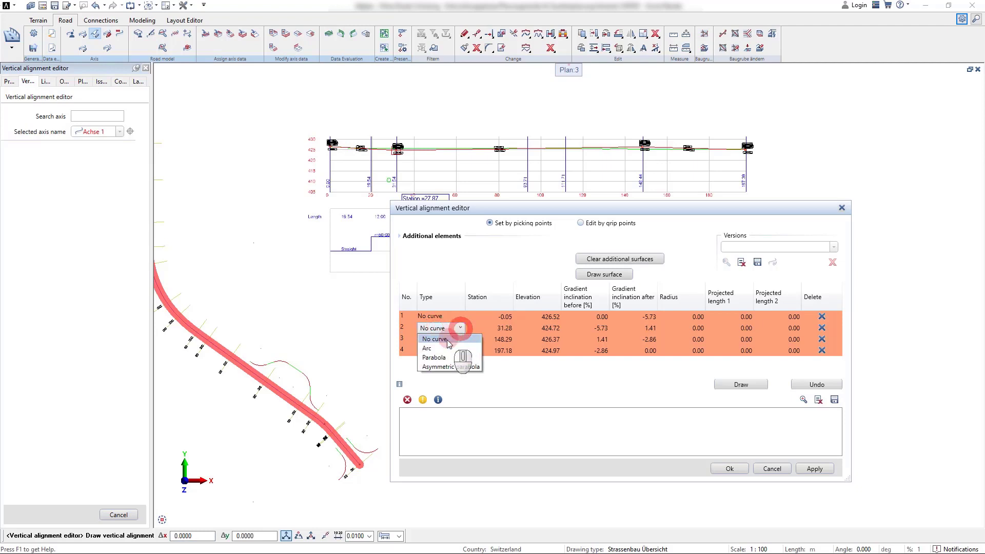
{"action": "left_click", "coordinate": [434, 349]}
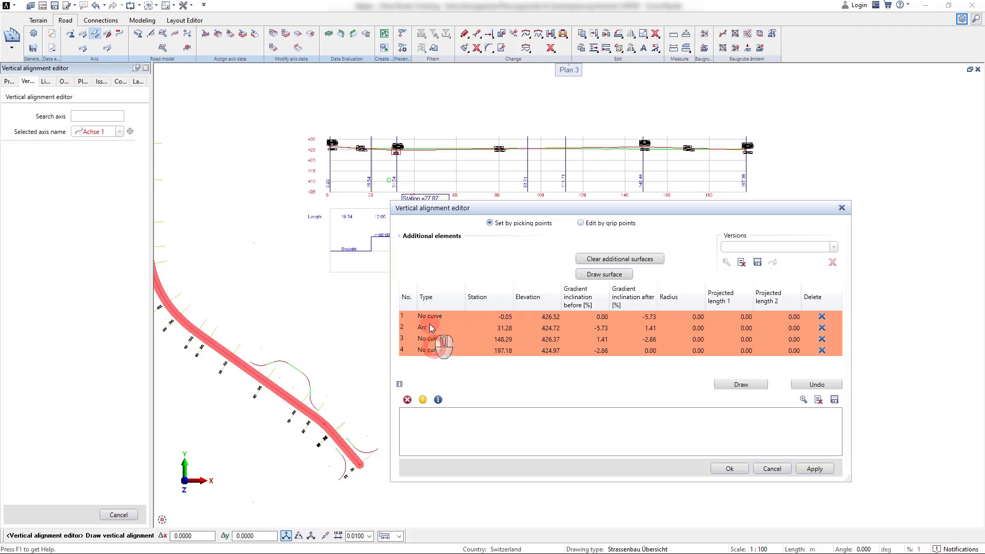
{"action": "left_click", "coordinate": [700, 328]}
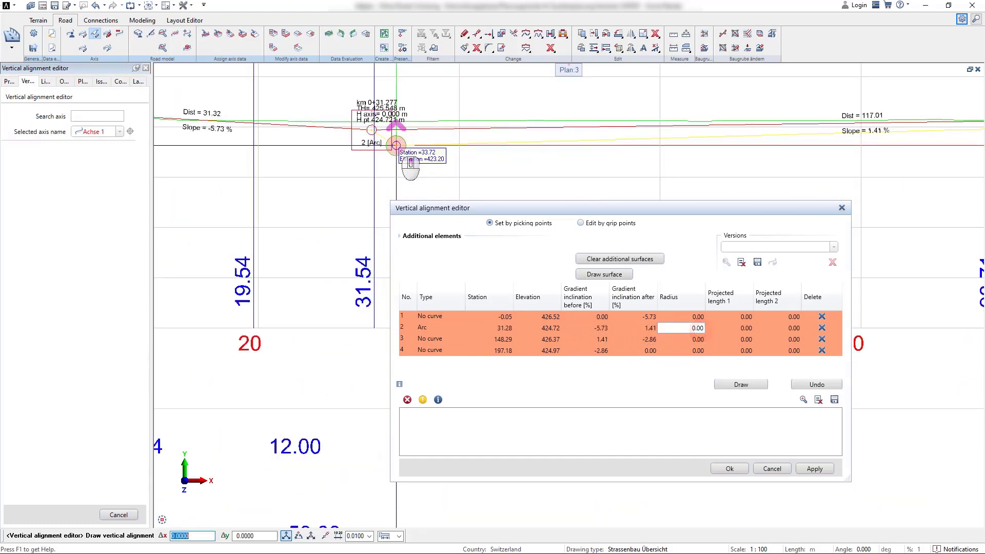
{"action": "scroll", "coordinate": [395, 146], "scroll_direction": "up", "scroll_amount": 2}
{"action": "scroll", "coordinate": [351, 131], "scroll_direction": "down", "scroll_amount": 3}
{"action": "scroll", "coordinate": [317, 154], "scroll_direction": "up", "scroll_amount": 2}
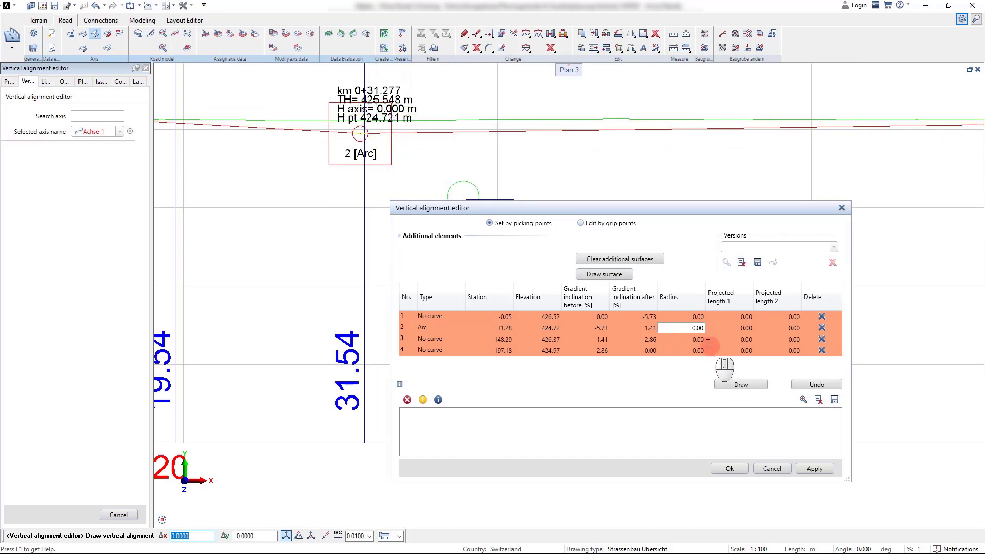
{"action": "left_click", "coordinate": [698, 328]}
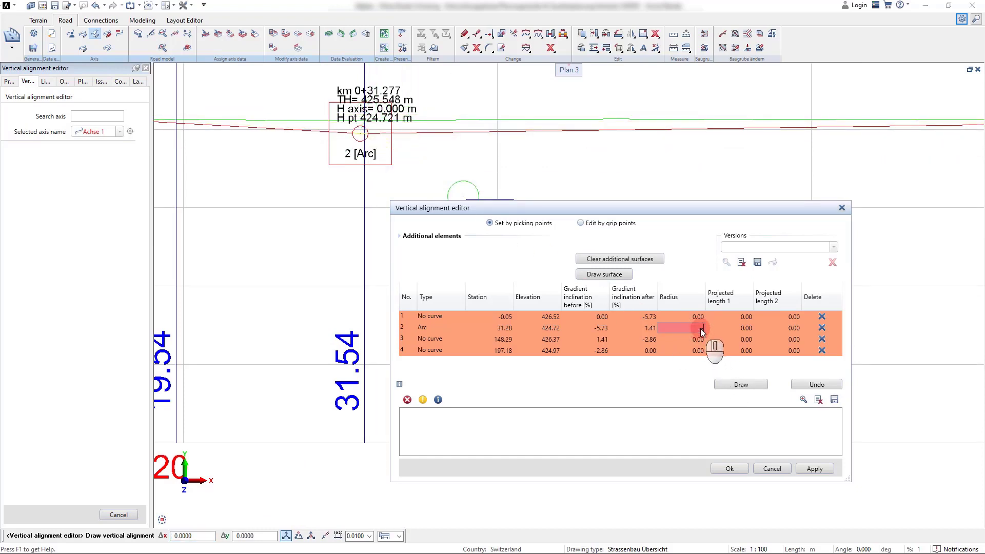
{"action": "type", "text": "-200"}
{"action": "key", "text": "Return"}
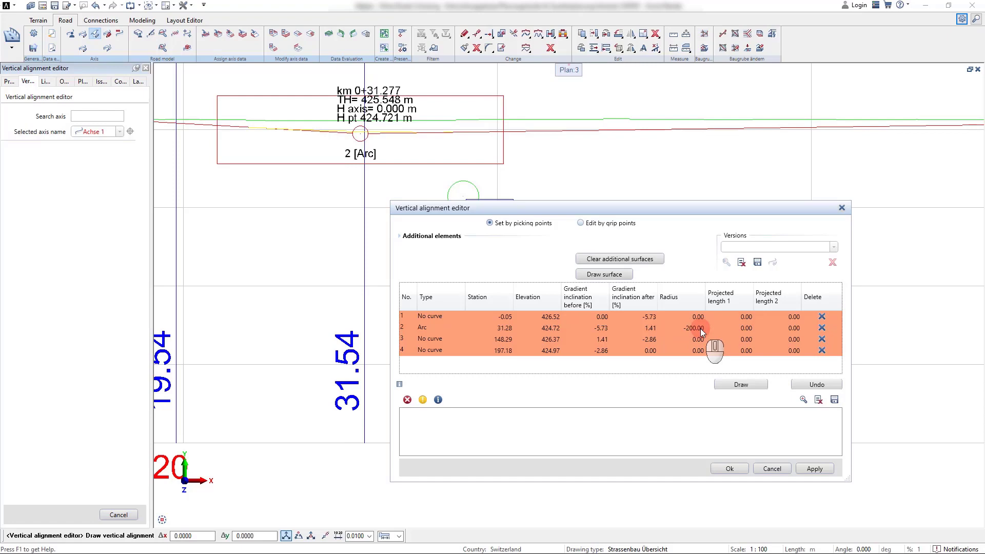
{"action": "scroll", "coordinate": [439, 164], "scroll_direction": "up", "scroll_amount": 2}
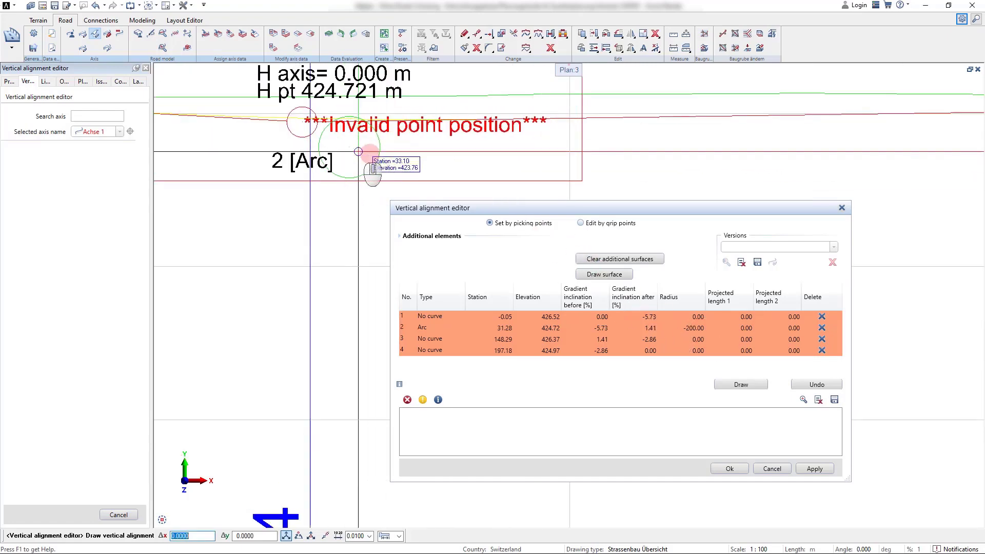
{"action": "scroll", "coordinate": [544, 179], "scroll_direction": "up", "scroll_amount": 2}
{"action": "scroll", "coordinate": [544, 179], "scroll_direction": "down", "scroll_amount": 2}
{"action": "left_click", "coordinate": [429, 339]}
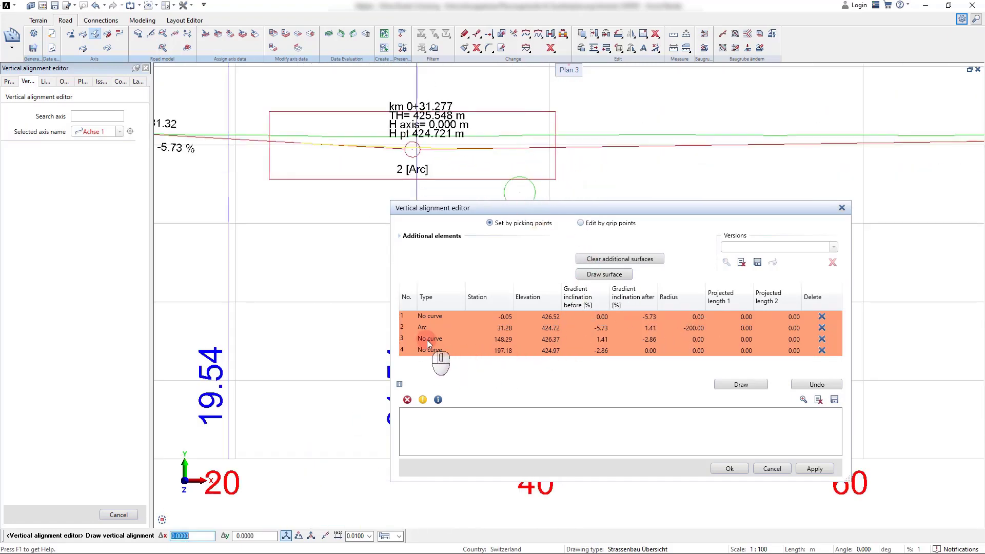
{"action": "scroll", "coordinate": [594, 165], "scroll_direction": "down", "scroll_amount": 3}
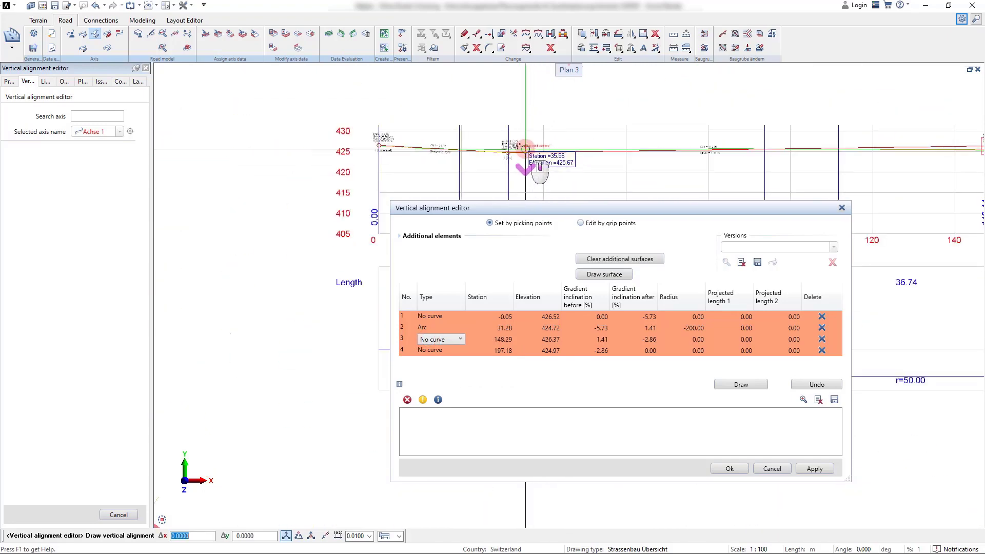
{"action": "scroll", "coordinate": [595, 185], "scroll_direction": "down", "scroll_amount": 2}
{"action": "scroll", "coordinate": [759, 159], "scroll_direction": "up", "scroll_amount": 3}
{"action": "scroll", "coordinate": [759, 146], "scroll_direction": "up", "scroll_amount": 2}
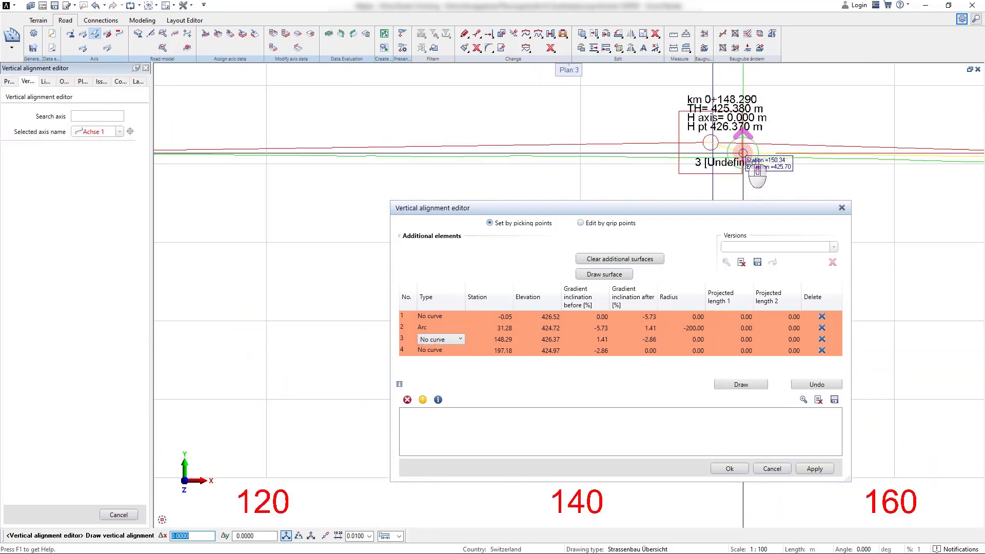
- Make point 3 an asymmetric parabola with projected lengths 50 and 30
{"action": "left_click", "coordinate": [460, 339]}
{"action": "left_click", "coordinate": [444, 369]}
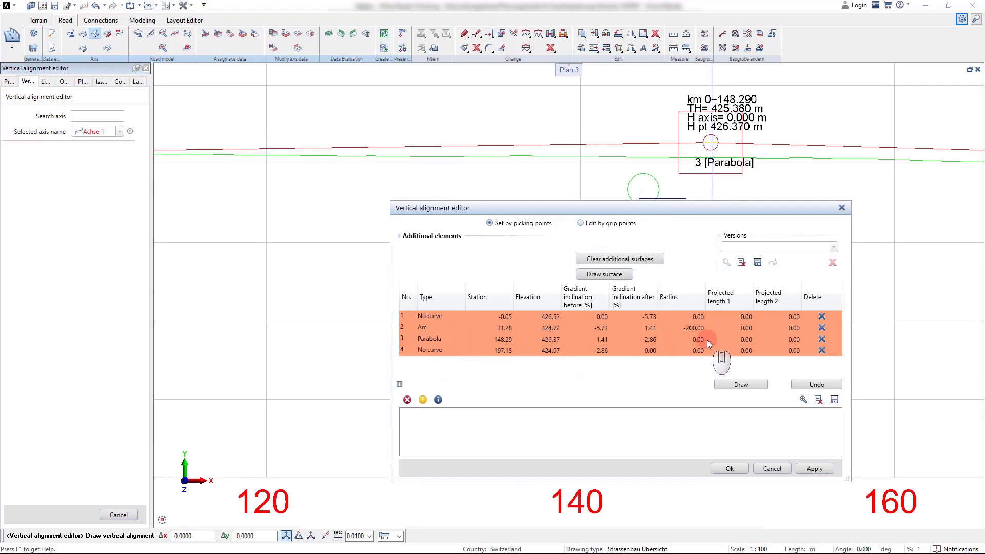
{"action": "left_click", "coordinate": [746, 339]}
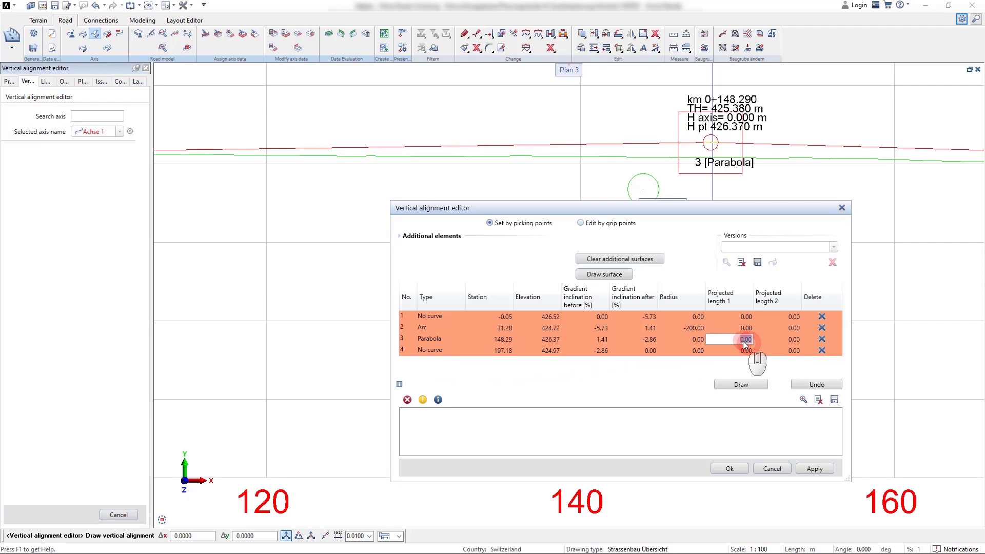
{"action": "type", "text": "50"}
{"action": "key", "text": "Return"}
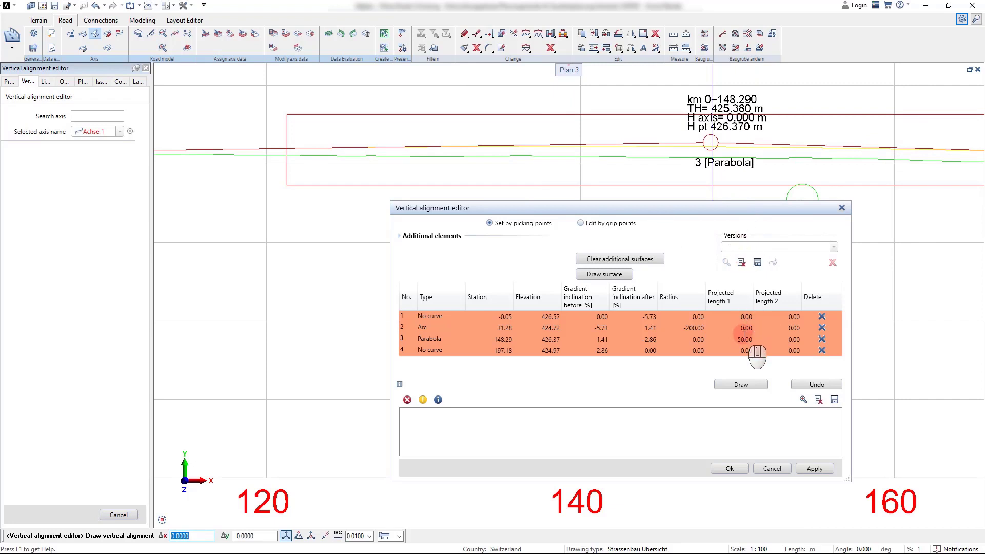
{"action": "left_click", "coordinate": [452, 340]}
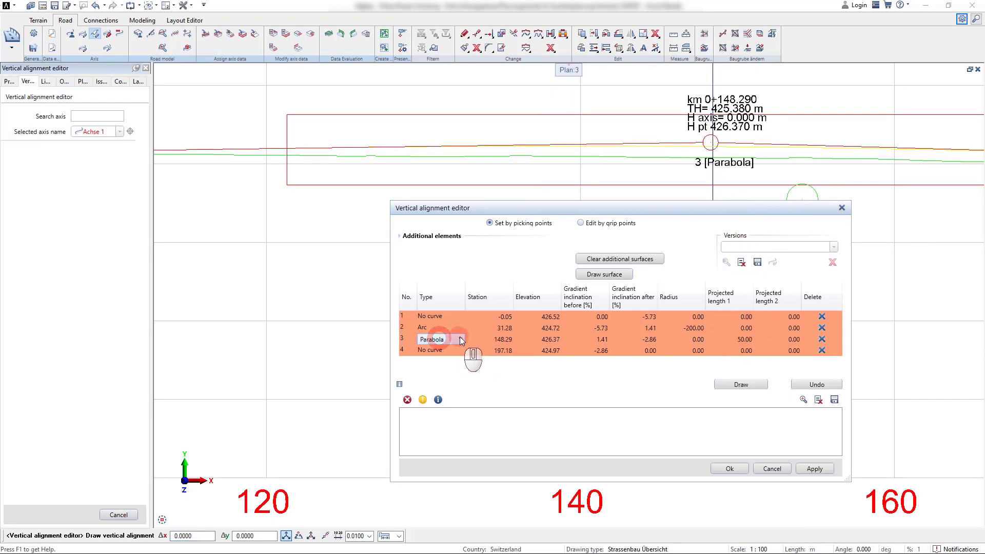
{"action": "left_click", "coordinate": [460, 339]}
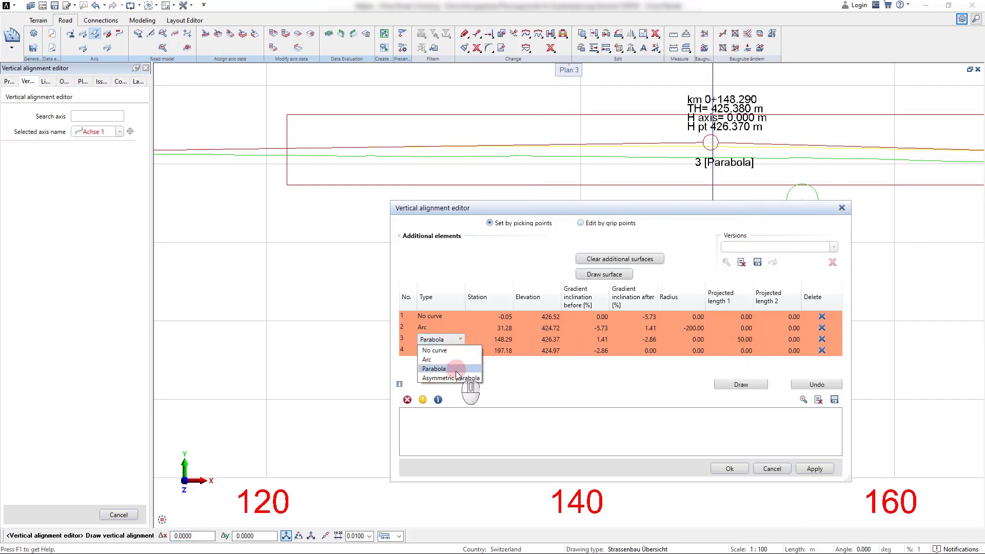
{"action": "left_click", "coordinate": [454, 378]}
{"action": "type", "text": "30"}
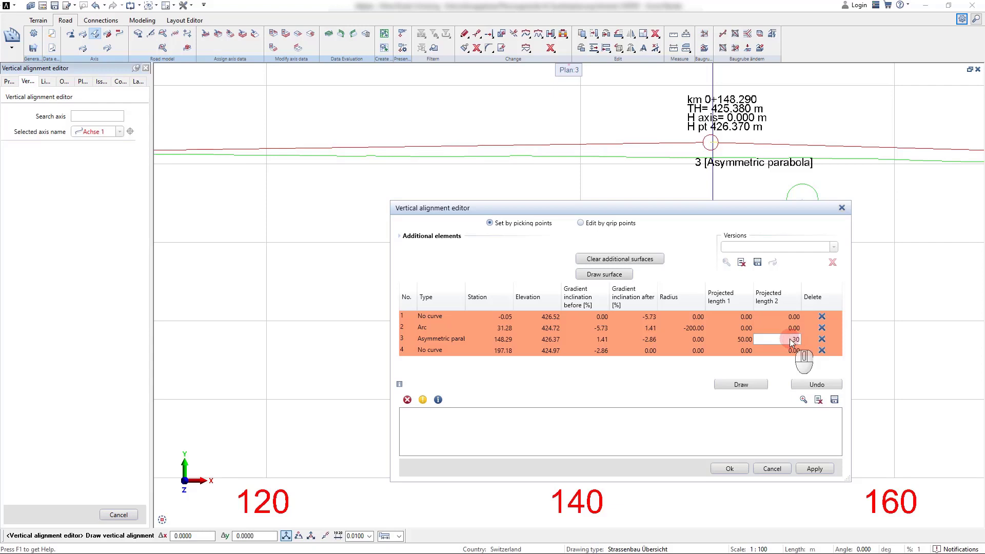
{"action": "key", "text": "Return"}
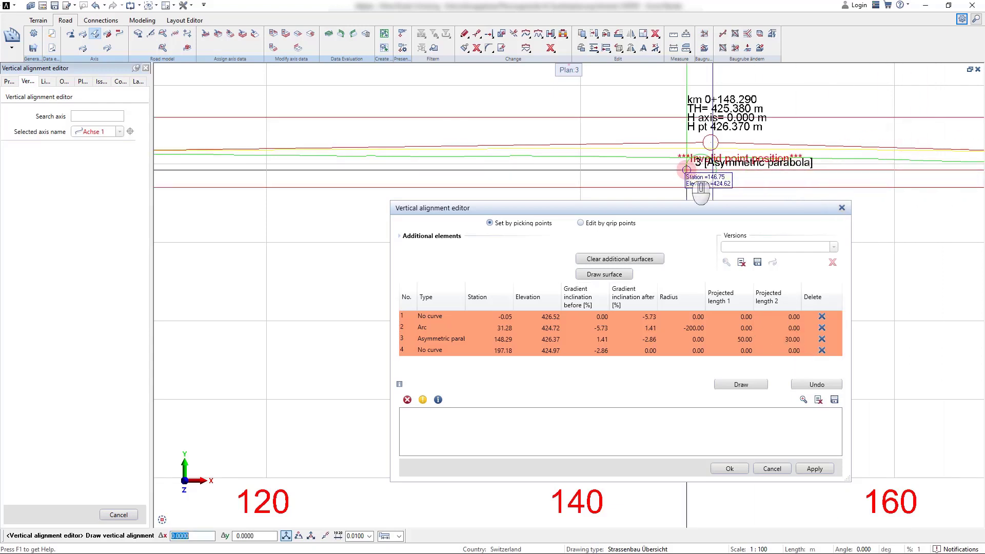
- Reset point 3's projected lengths to 0, set radius 200, and apply the alignment
{"action": "left_click", "coordinate": [746, 339]}
{"action": "type", "text": "0"}
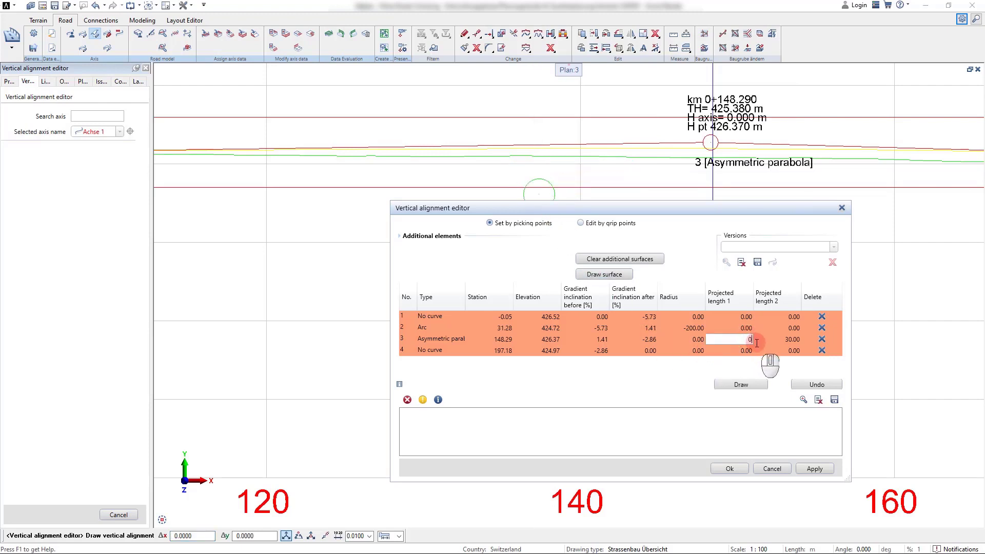
{"action": "left_click", "coordinate": [793, 339]}
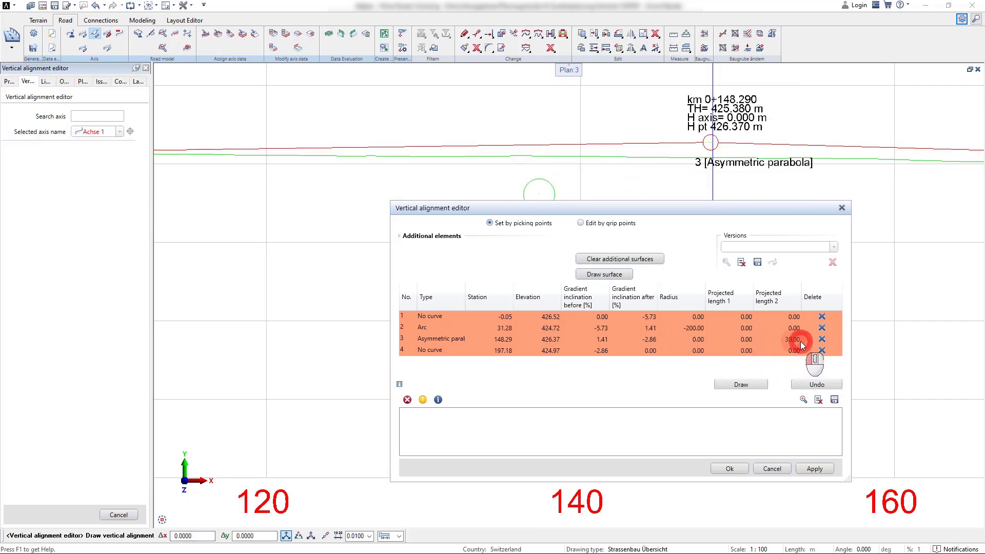
{"action": "left_click", "coordinate": [800, 341]}
{"action": "type", "text": "0"}
{"action": "left_click", "coordinate": [698, 339]}
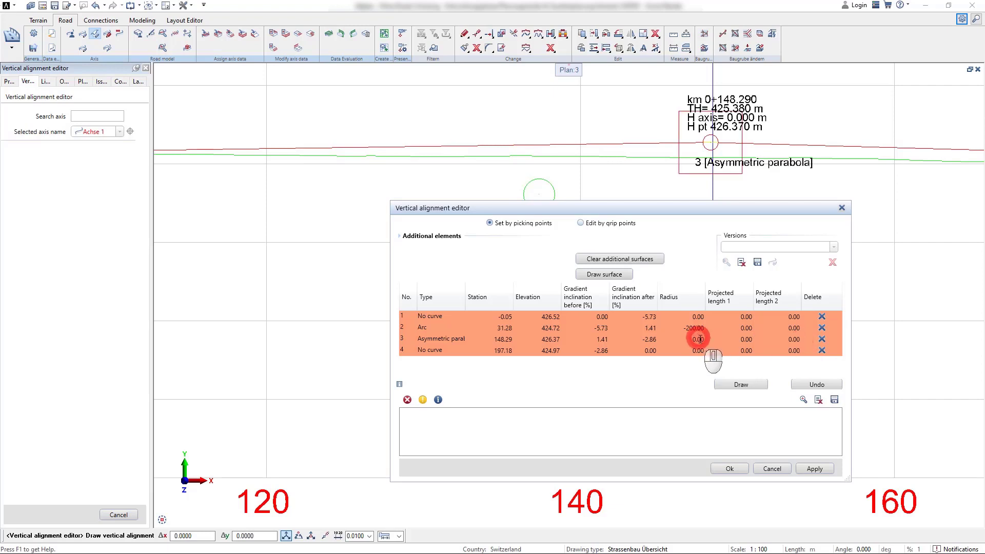
{"action": "left_click", "coordinate": [696, 338]}
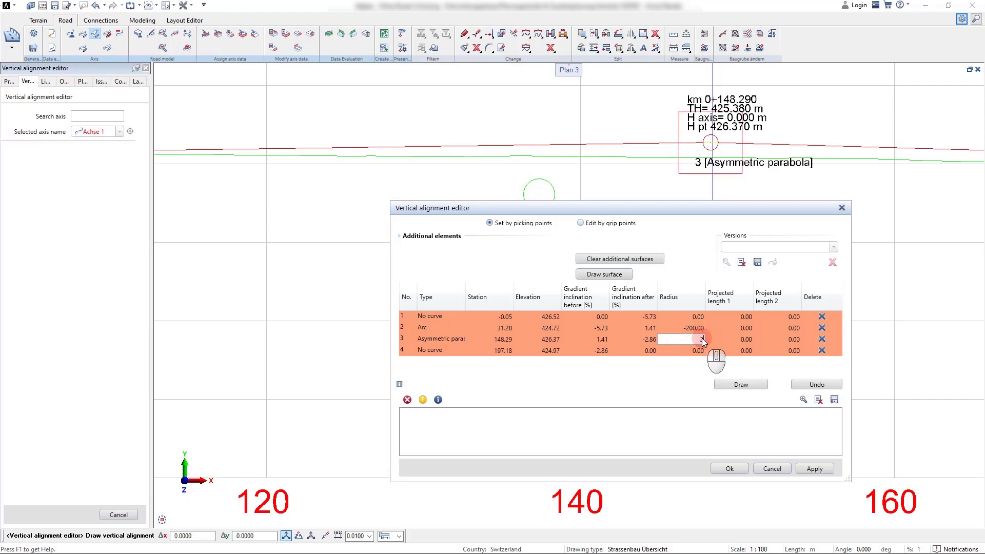
{"action": "type", "text": "200"}
{"action": "key", "text": "Return"}
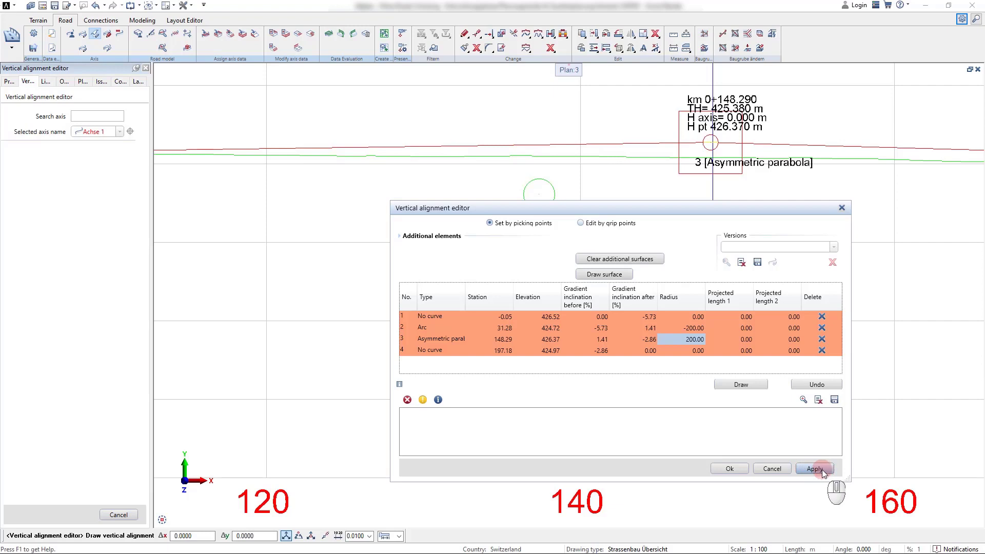
{"action": "left_click", "coordinate": [729, 468]}
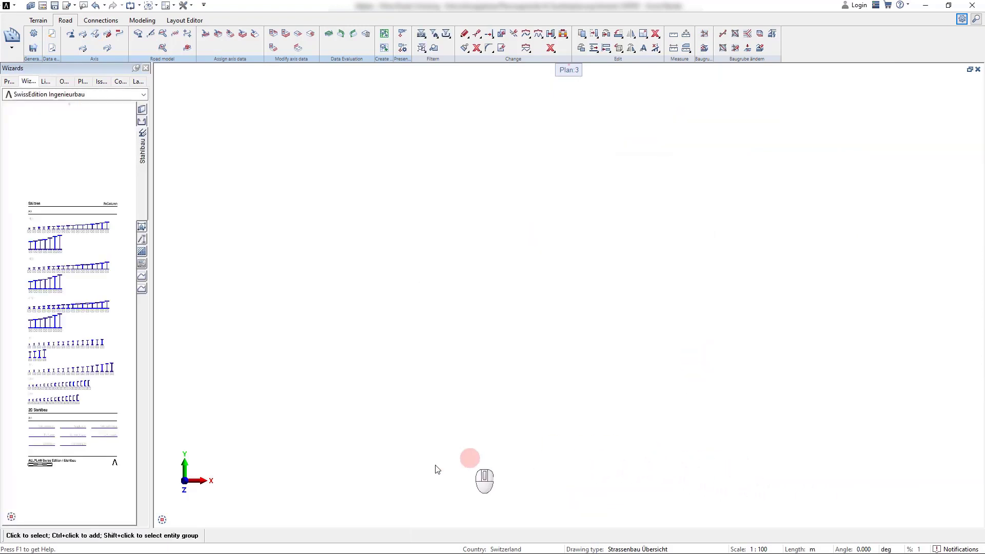
{"action": "left_click", "coordinate": [176, 519]}
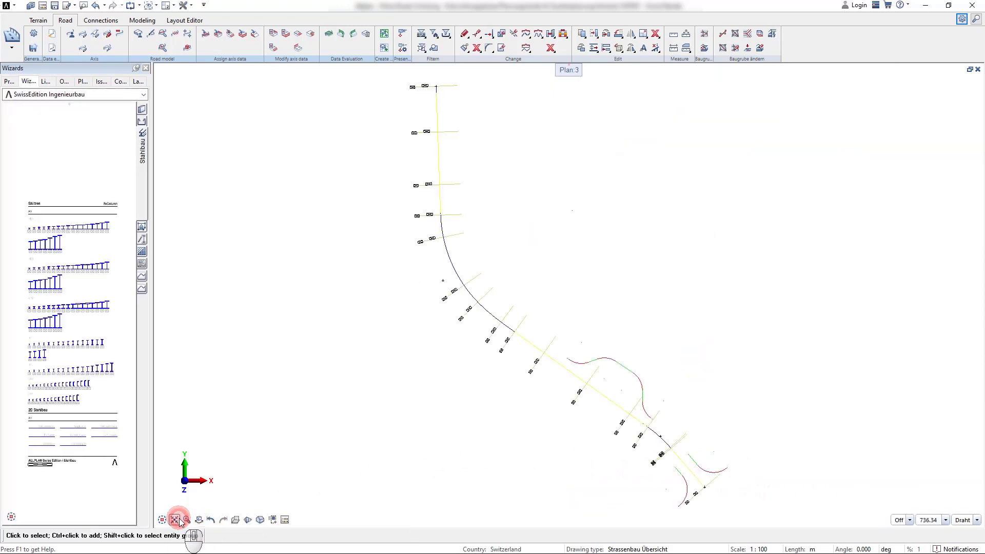